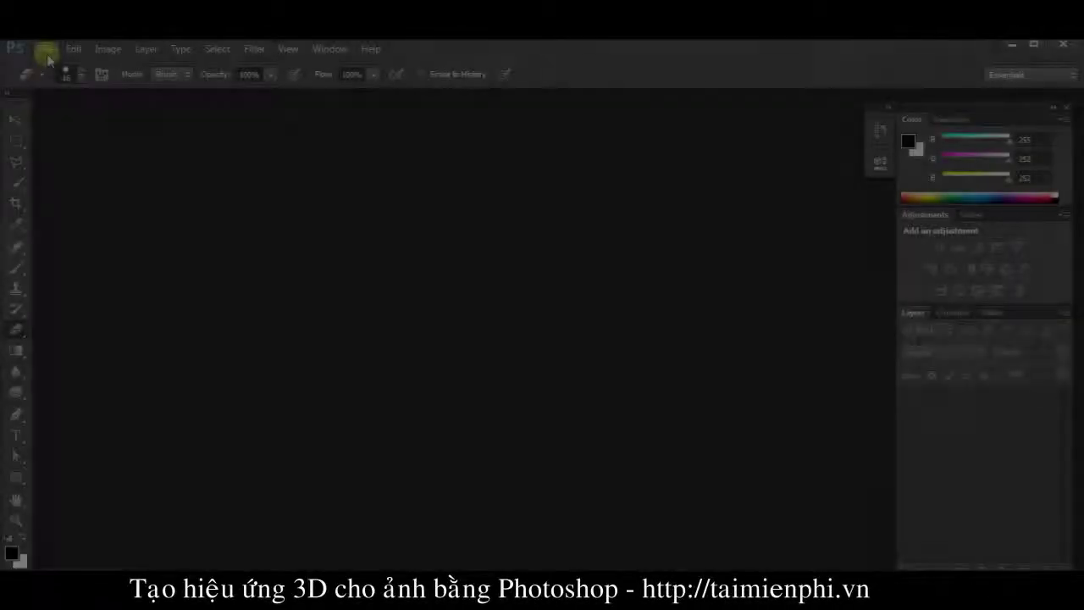
# Step: Open Lion.jpg and TV.jpg from the Desktop together and zoom in on the TV image
pyautogui.click(47, 53)
pyautogui.click(51, 78)
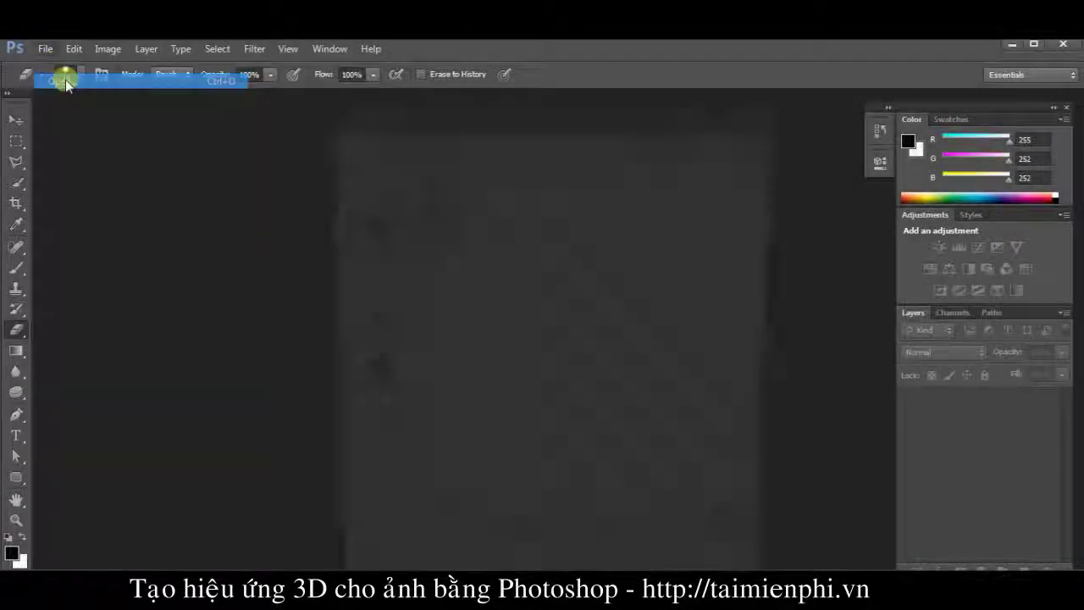
pyautogui.moveTo(443, 291); pyautogui.dragTo(428, 237)
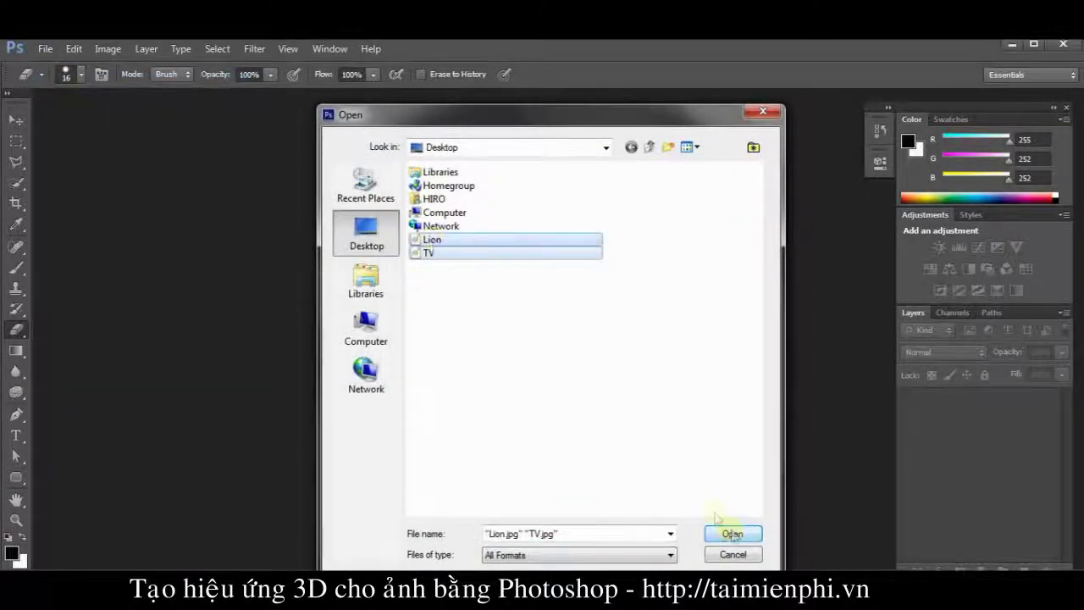
pyautogui.click(733, 536)
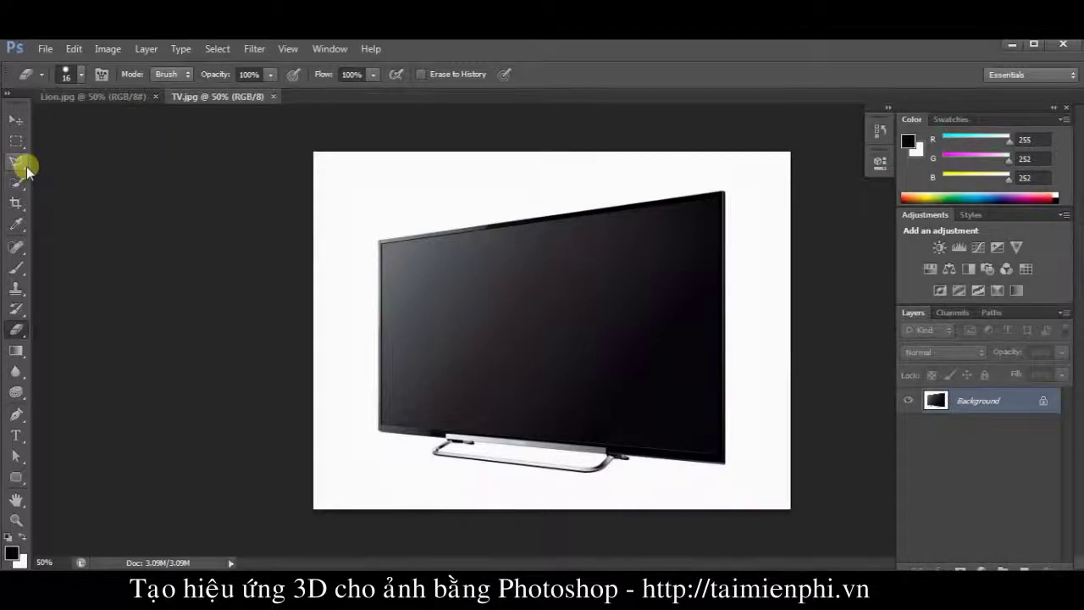
pyautogui.hotkey('ctrl', '+')
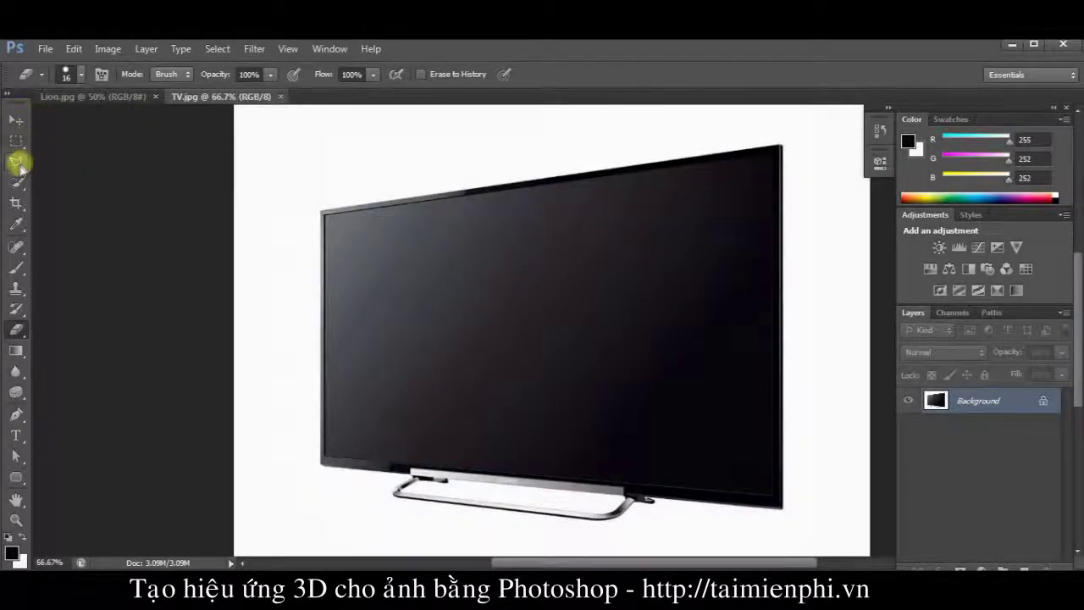
# Step: Trace the TV screen's four corners with the Polygonal Lasso, then switch to Lion.jpg
pyautogui.click(18, 163)
pyautogui.rightClick(19, 162)
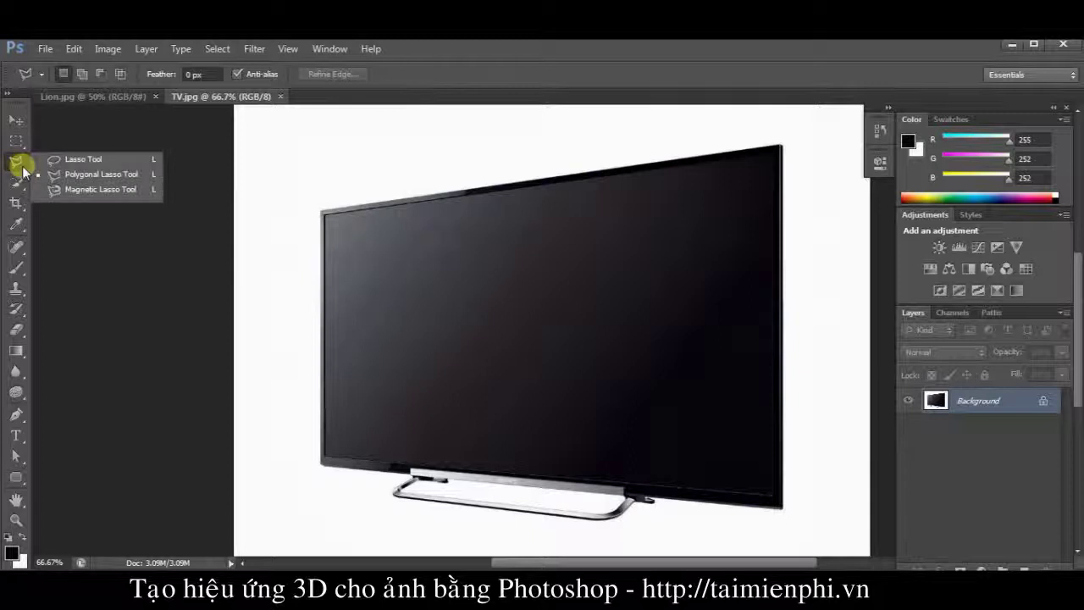
pyautogui.click(95, 176)
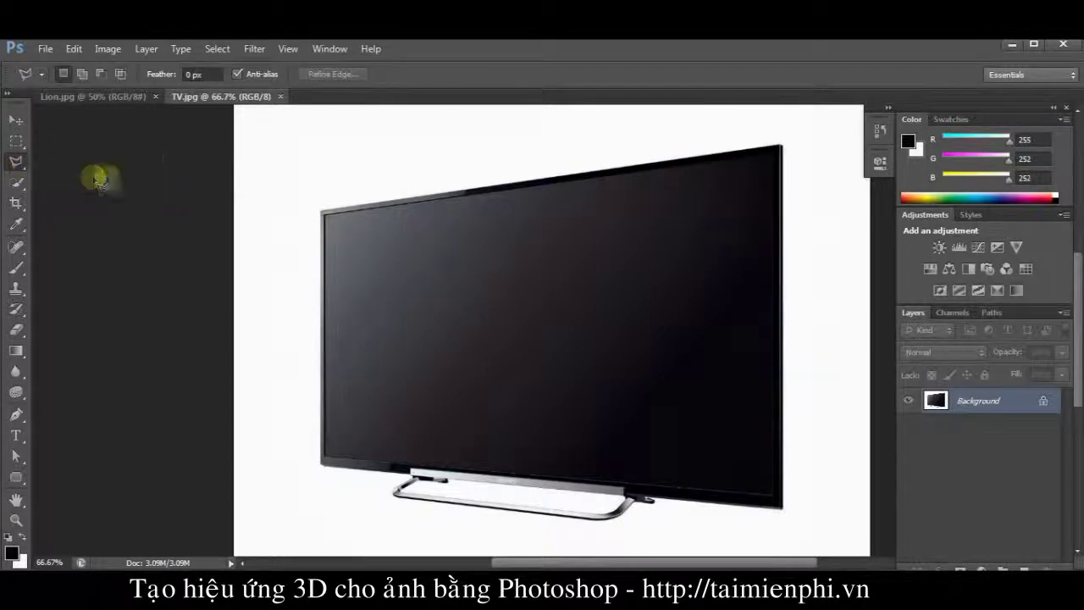
pyautogui.click(324, 214)
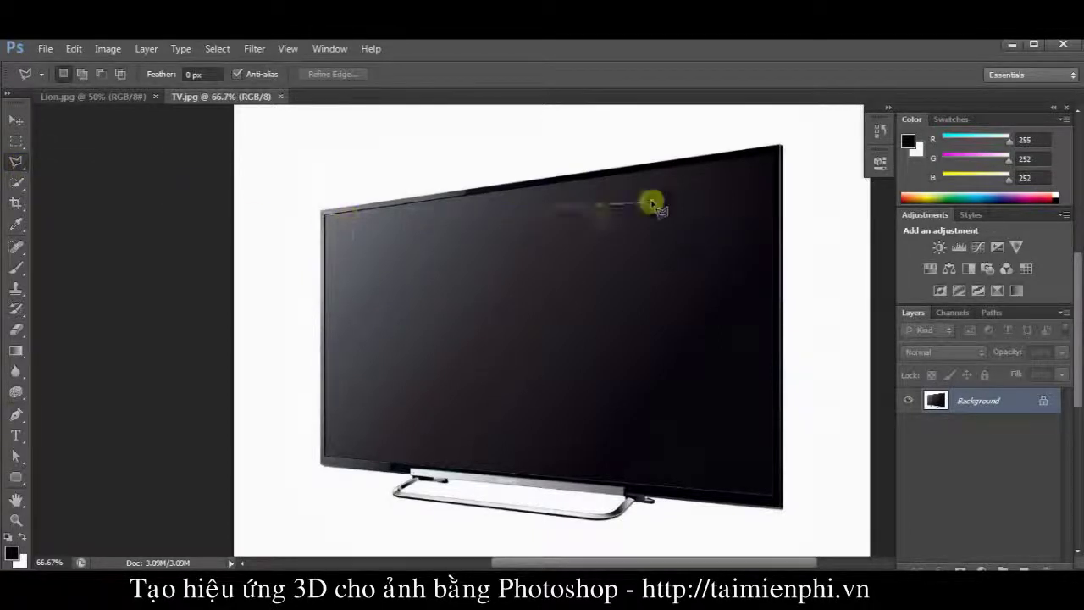
pyautogui.click(778, 155)
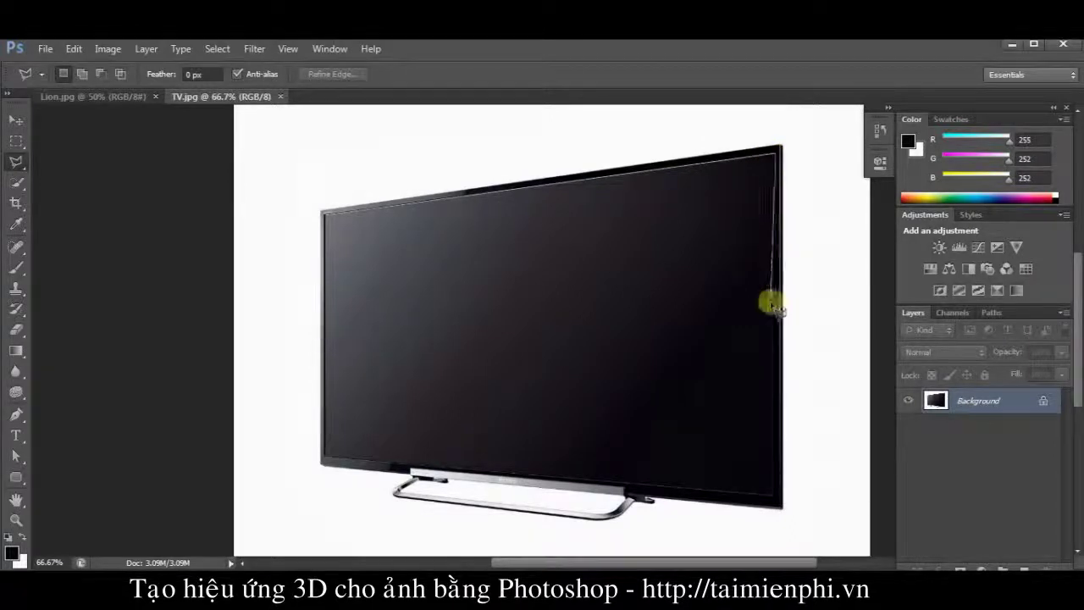
pyautogui.click(773, 500)
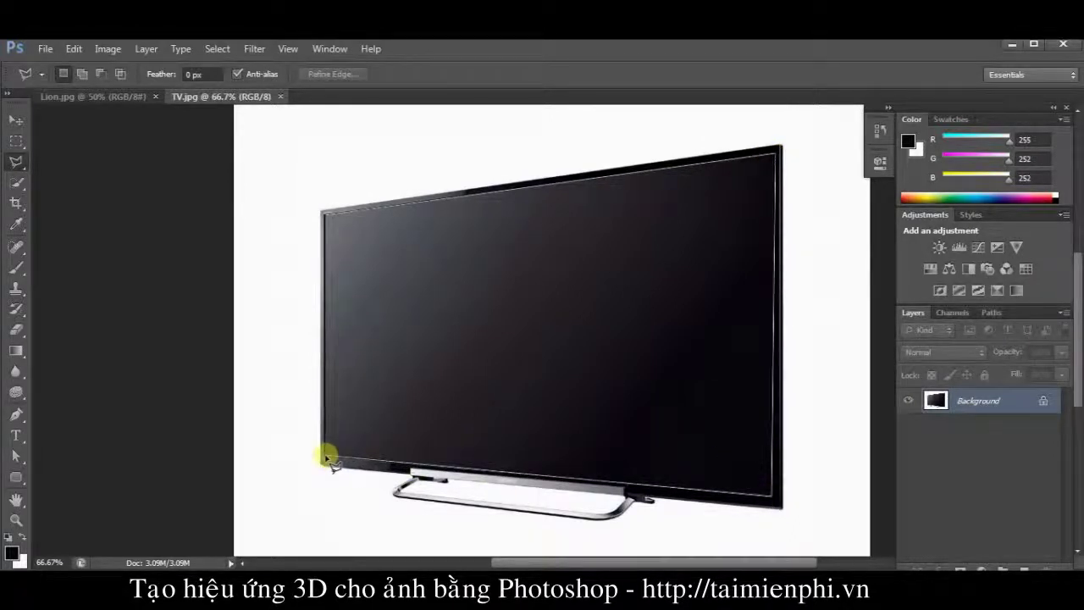
pyautogui.click(328, 449)
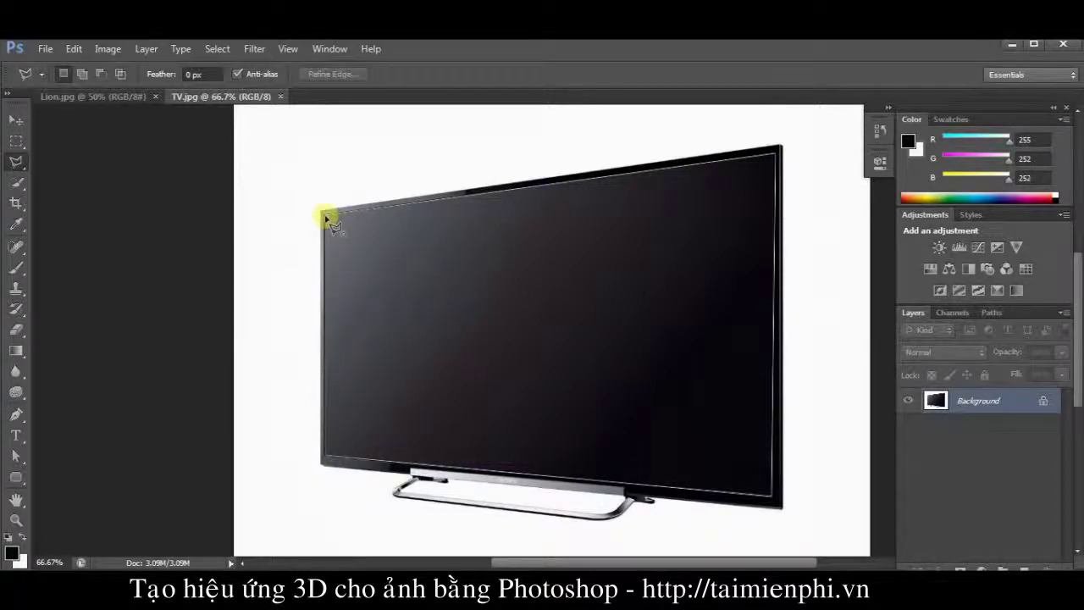
pyautogui.click(326, 218)
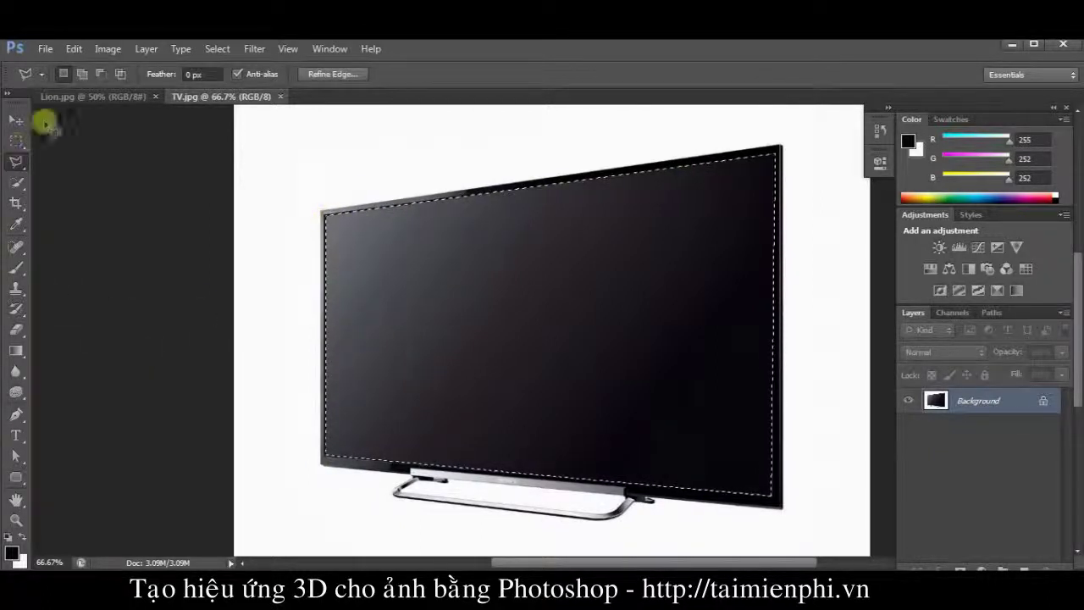
pyautogui.click(63, 98)
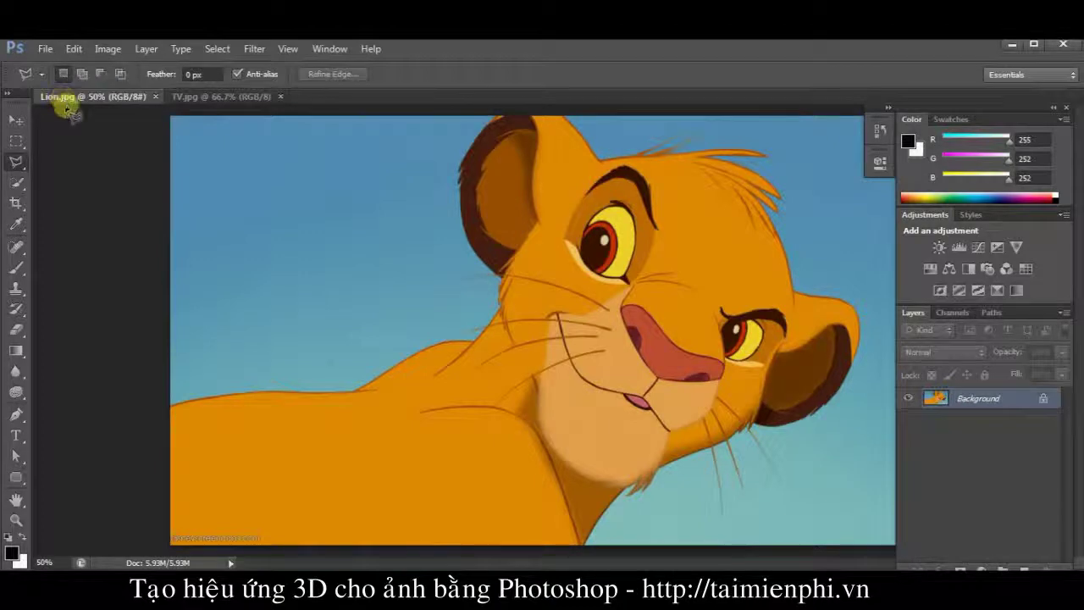
# Step: Select all of Lion.jpg and Paste Into the TV screen selection as masked Layer 1
pyautogui.hotkey('ctrl', 'a')
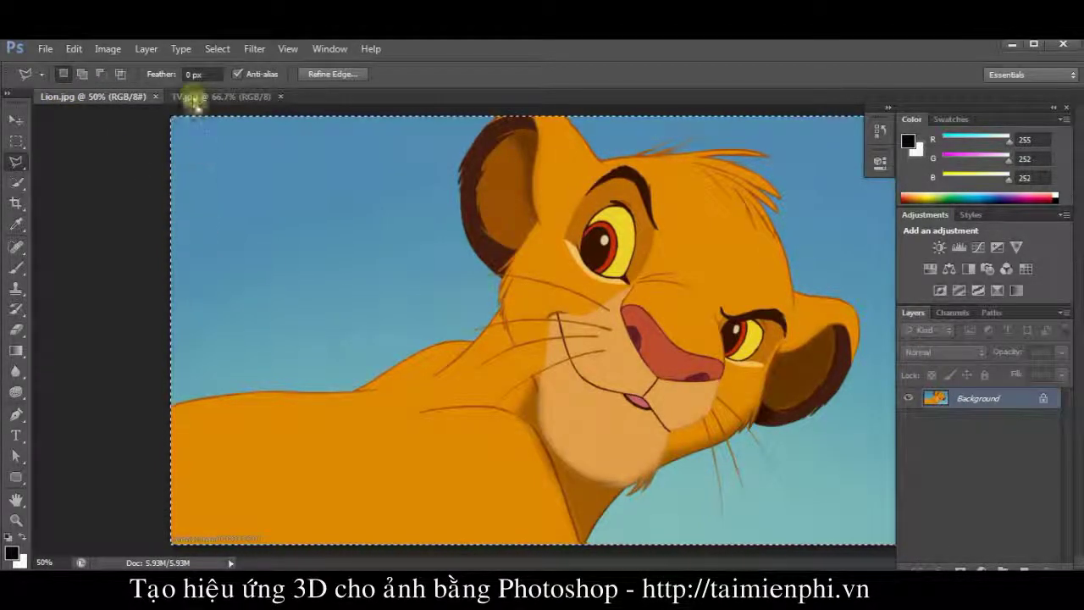
pyautogui.click(194, 100)
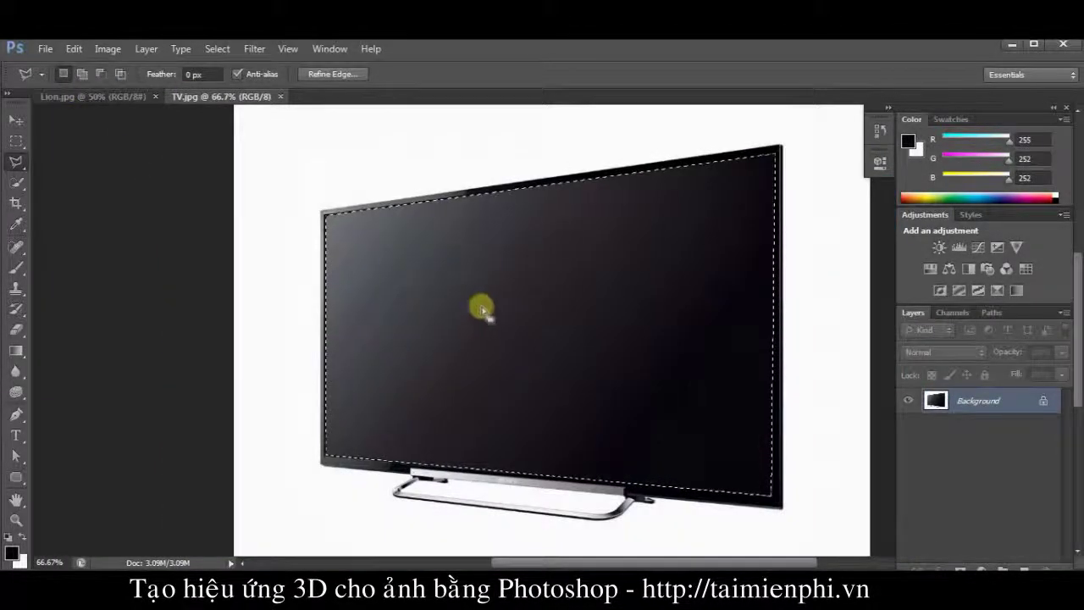
pyautogui.click(76, 48)
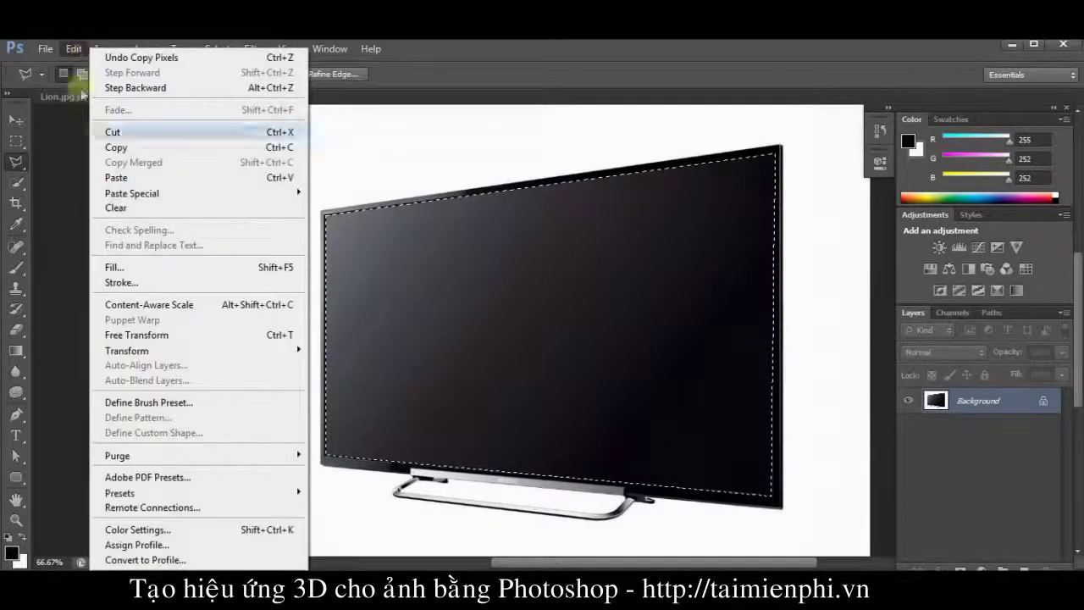
pyautogui.moveTo(132, 193)
pyautogui.click(334, 208)
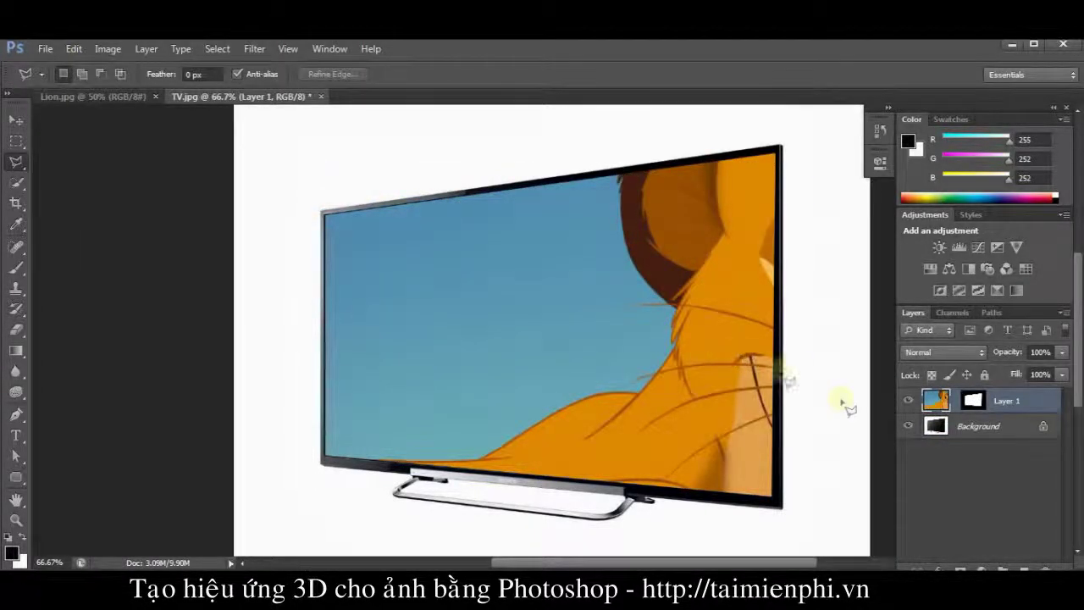
# Step: Disable Layer 1's mask and set the lion layer's opacity to 60%
pyautogui.click(19, 123)
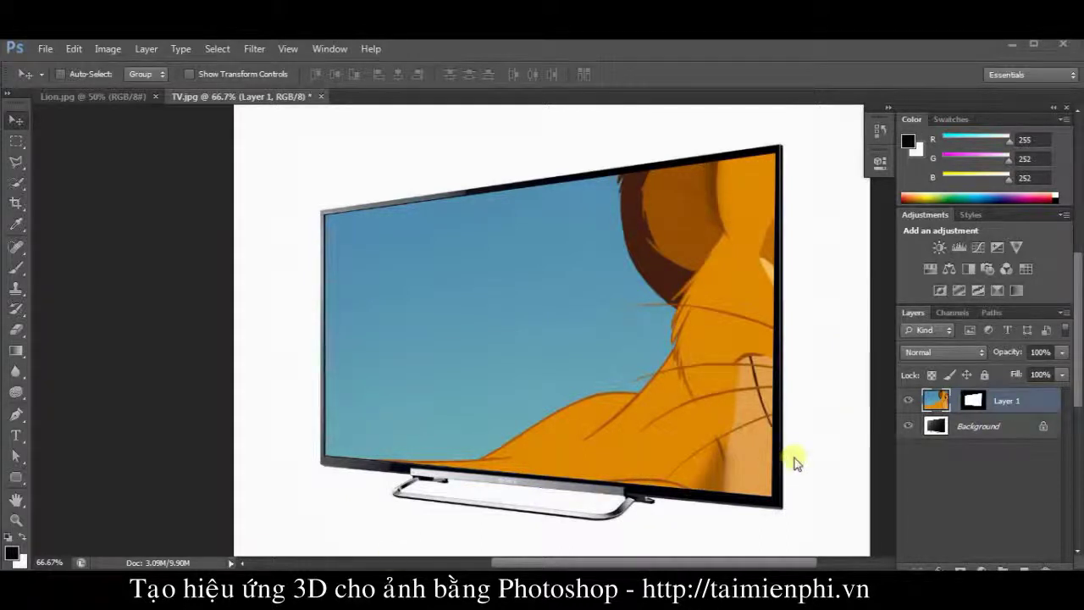
pyautogui.keyDown('shift'); pyautogui.click(977, 404); pyautogui.keyUp('shift')
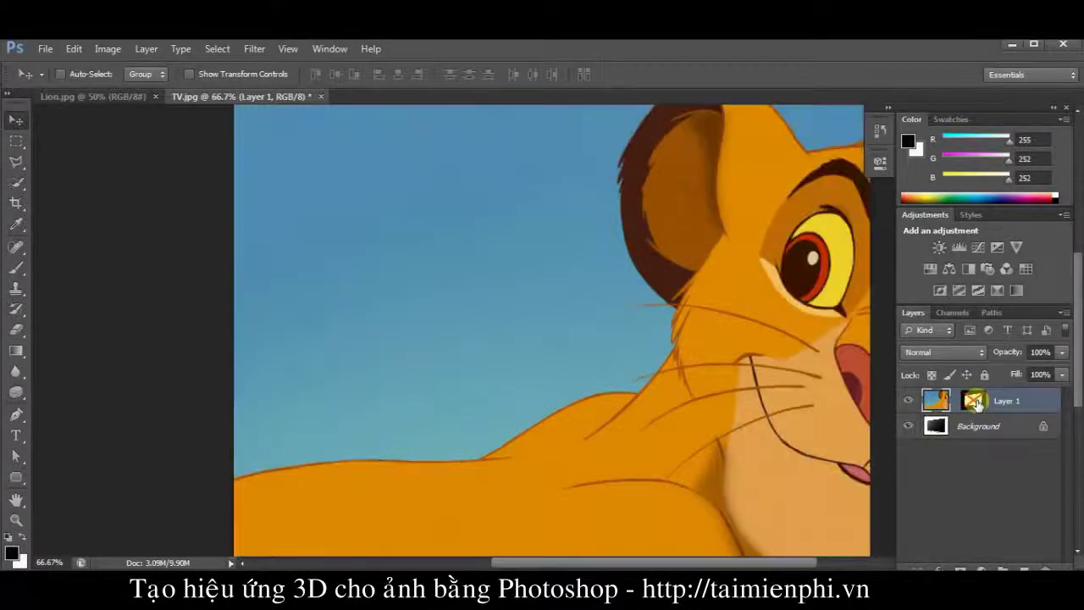
pyautogui.click(1040, 351)
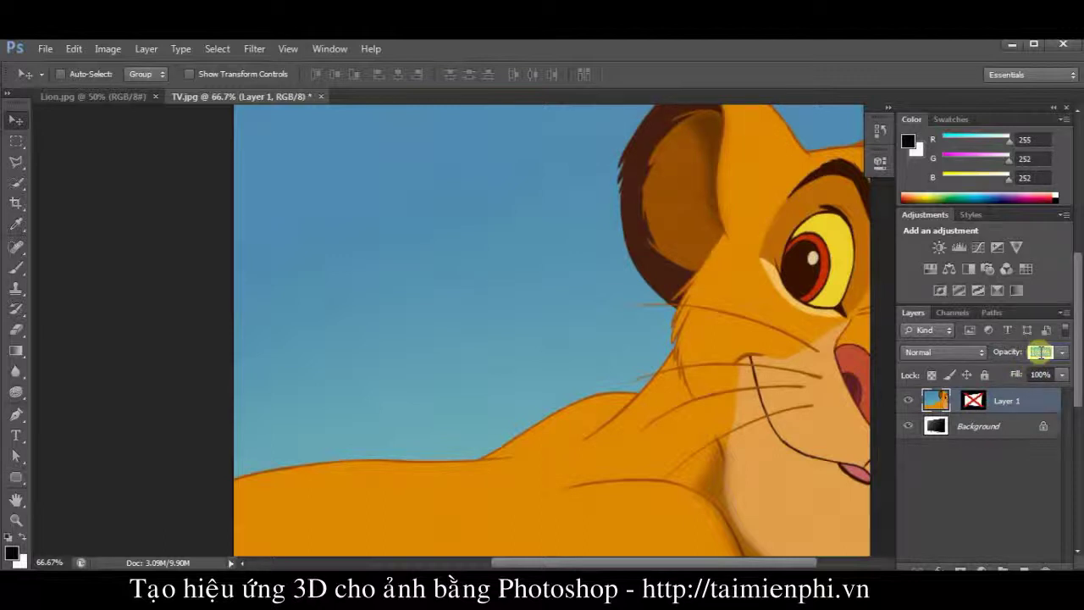
pyautogui.write('60')
pyautogui.press('Return')
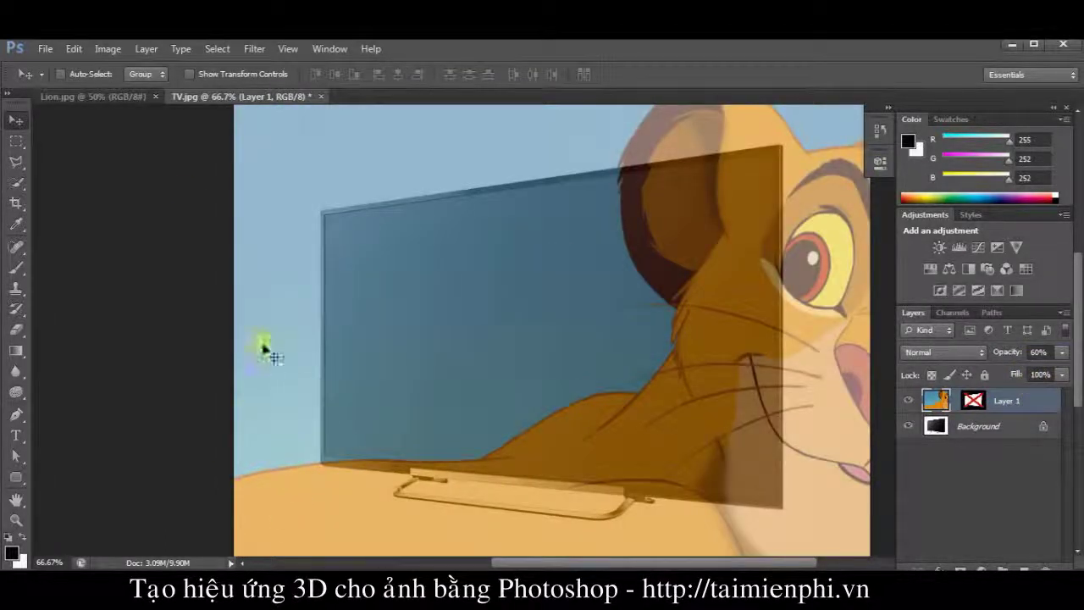
pyautogui.click(74, 49)
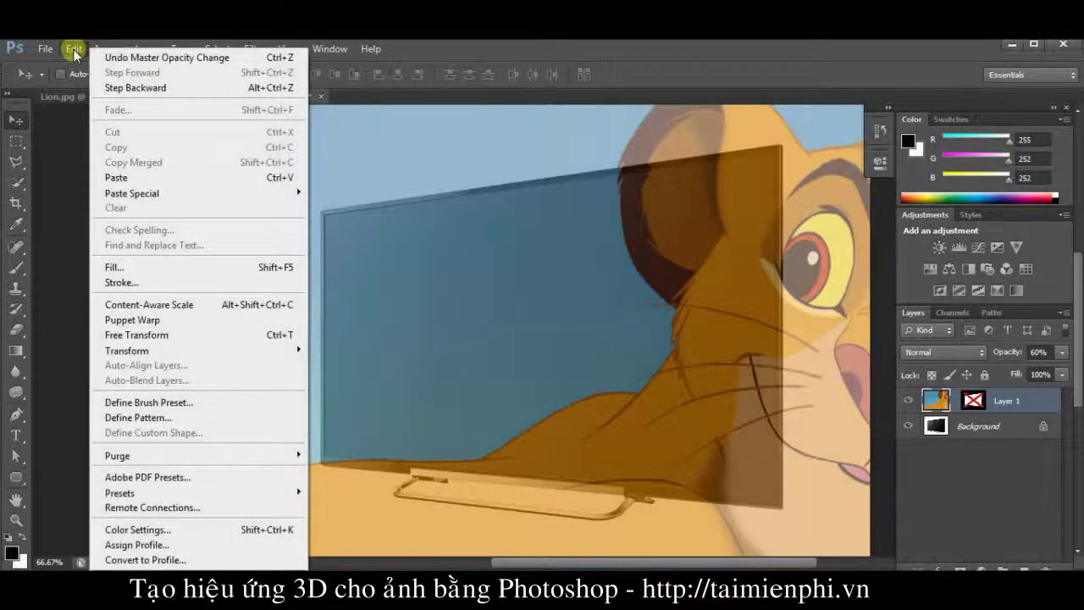
# Step: Free Transform the lion layer, shrinking it to about 56% and moving it over the TV
pyautogui.click(213, 339)
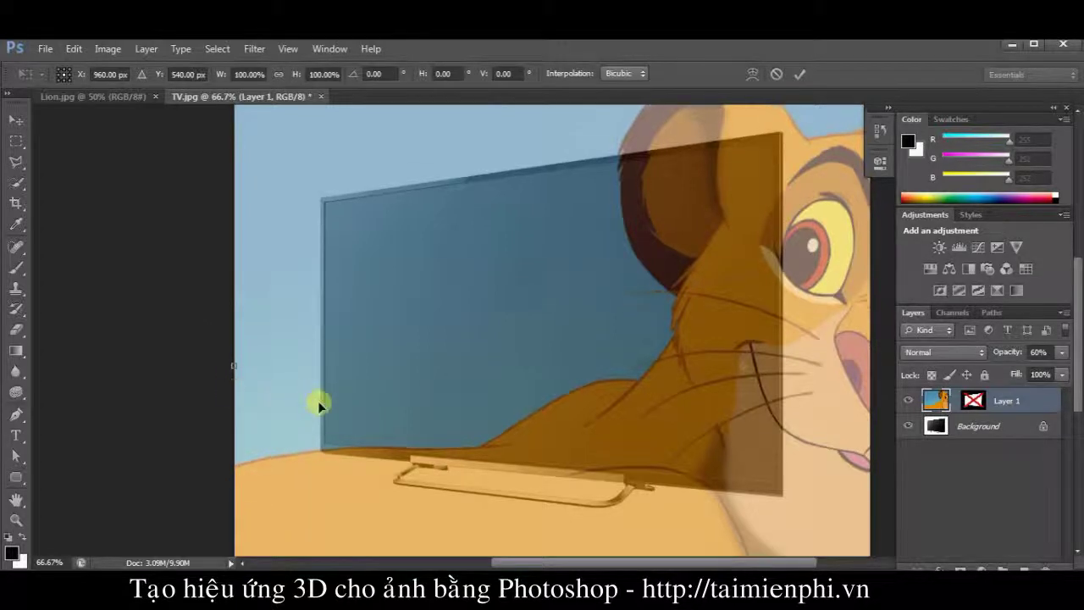
pyautogui.scroll(-3, 328, 413)
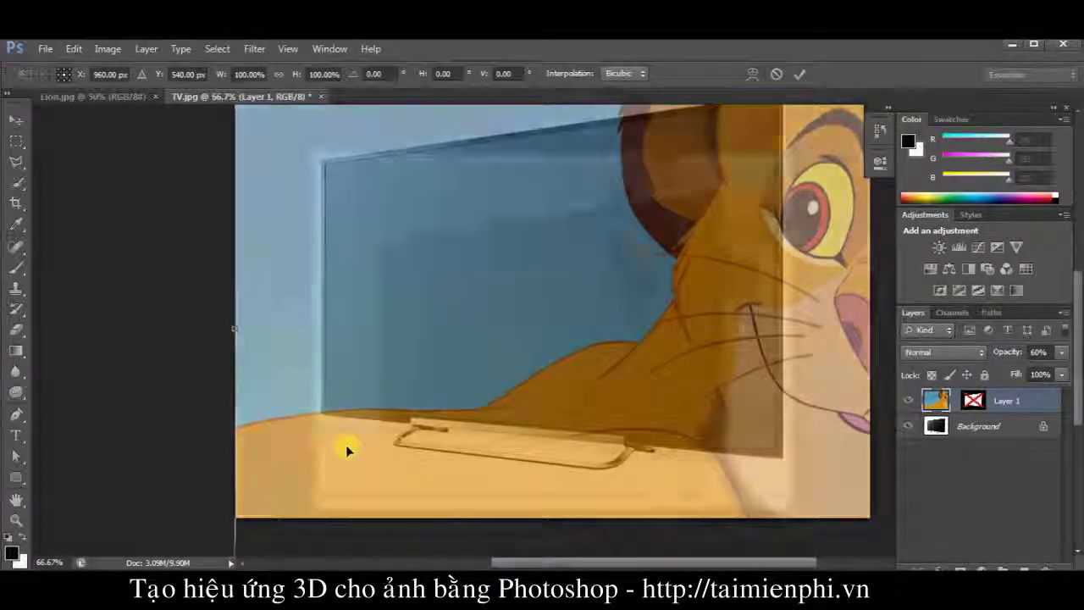
pyautogui.hotkey('ctrl', '-')
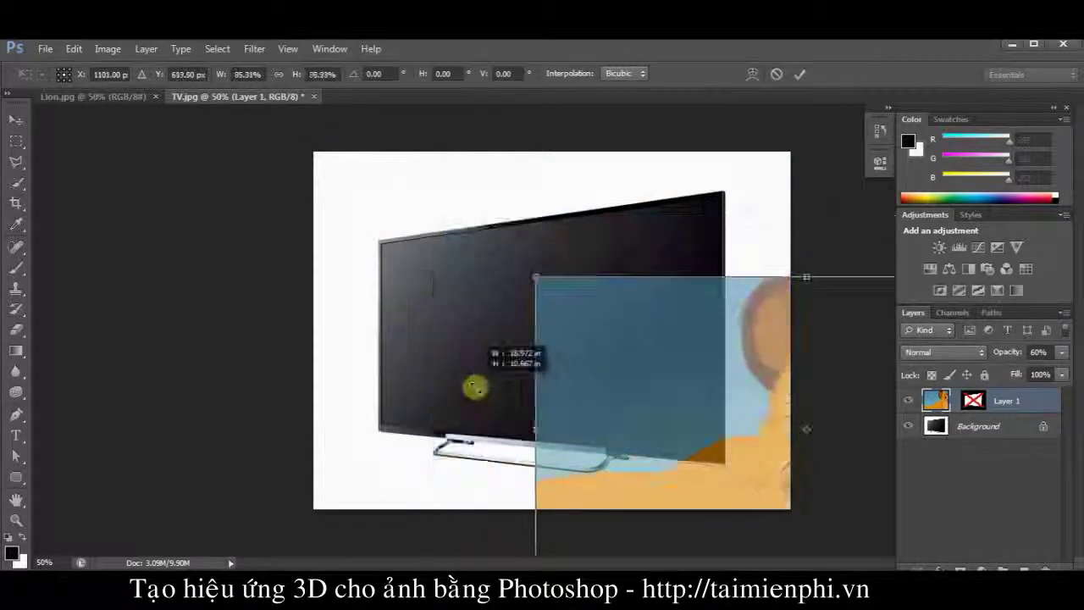
pyautogui.moveTo(313, 149); pyautogui.dragTo(663, 419)
pyautogui.moveTo(750, 416); pyautogui.dragTo(536, 315)
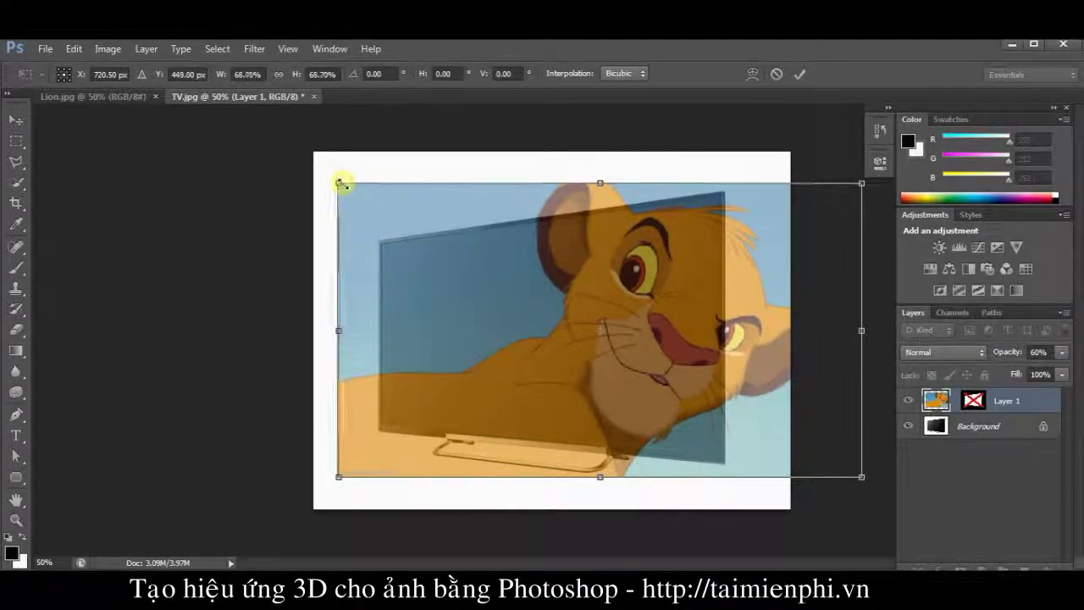
pyautogui.moveTo(340, 183); pyautogui.dragTo(435, 238)
pyautogui.moveTo(592, 405)
pyautogui.mouseDown()
pyautogui.moveTo(551, 355)
pyautogui.moveTo(545, 380)
pyautogui.mouseUp()
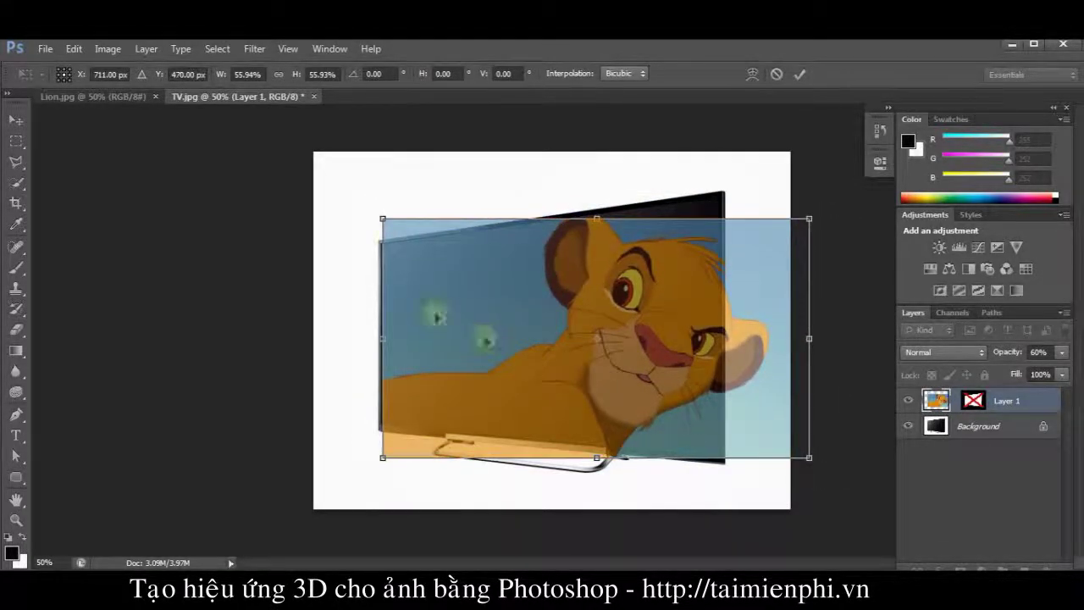
# Step: Fine-tune the lion to 60.68% width and 62.69% height, head past the screen's right edge
pyautogui.moveTo(383, 219); pyautogui.dragTo(343, 169)
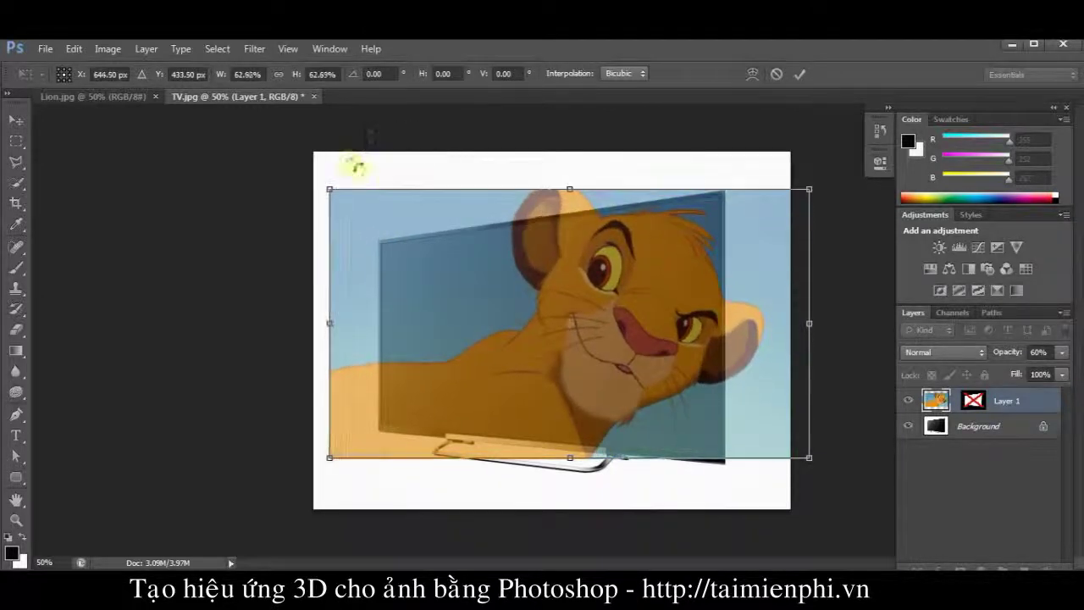
pyautogui.moveTo(606, 346)
pyautogui.mouseDown()
pyautogui.moveTo(564, 361)
pyautogui.moveTo(631, 376)
pyautogui.moveTo(565, 339)
pyautogui.mouseUp()
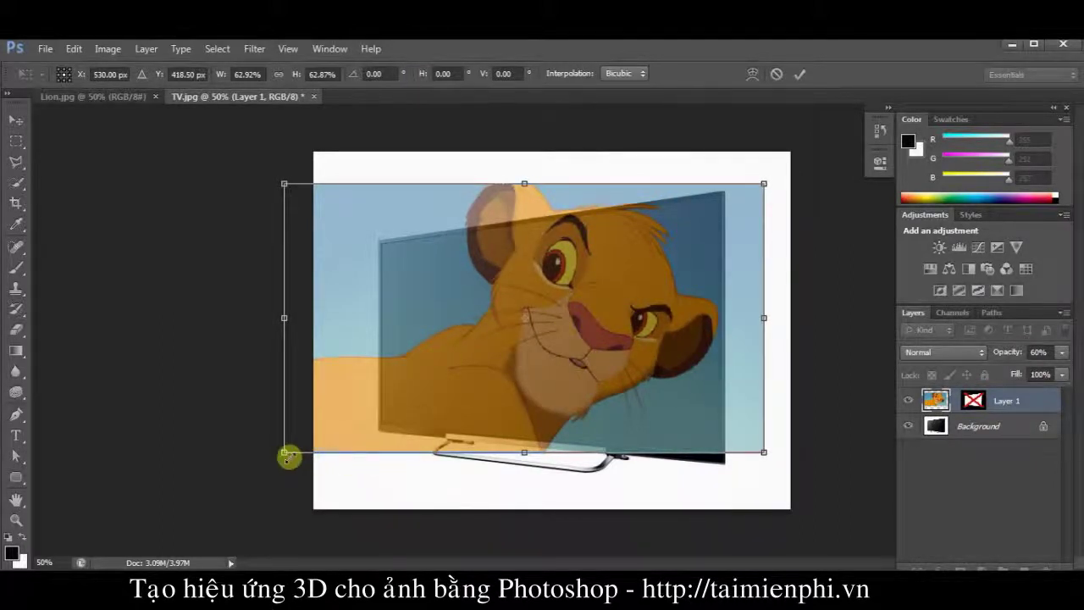
pyautogui.moveTo(286, 452); pyautogui.dragTo(321, 431)
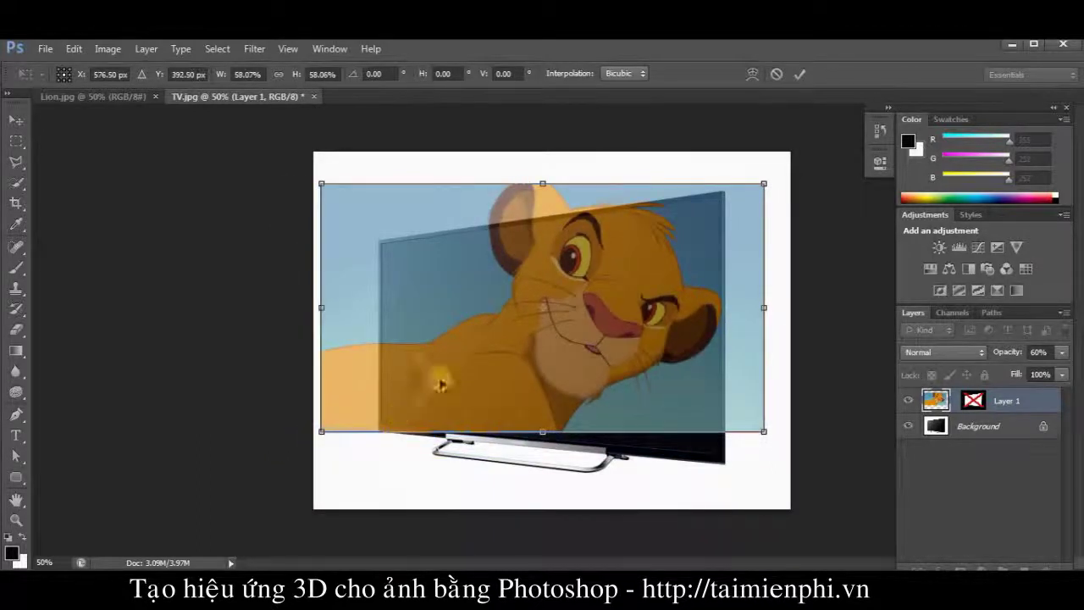
pyautogui.moveTo(510, 326); pyautogui.dragTo(513, 342)
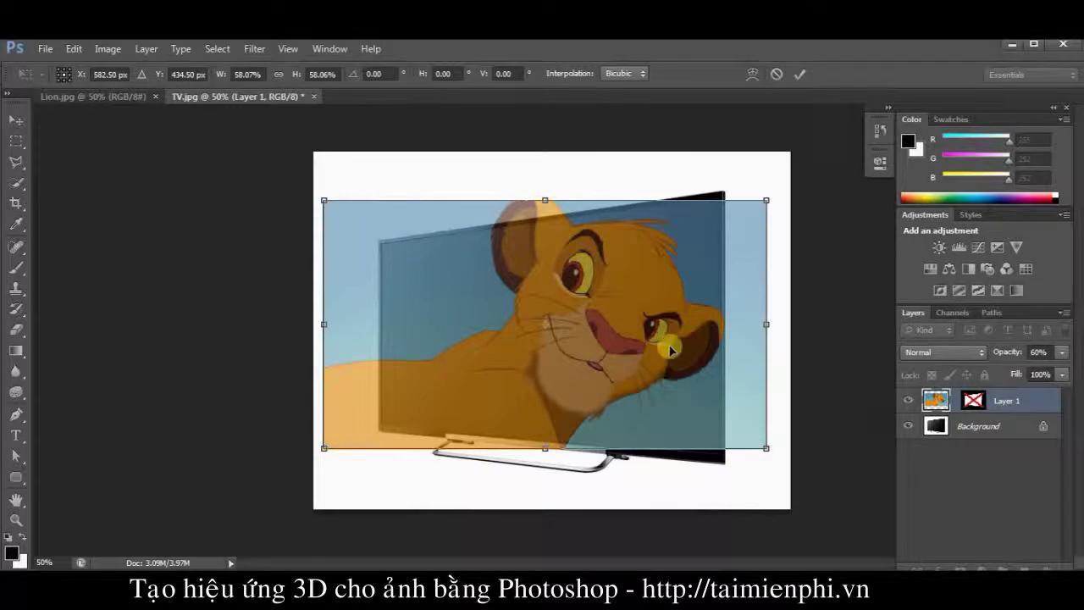
pyautogui.moveTo(616, 342); pyautogui.dragTo(676, 351)
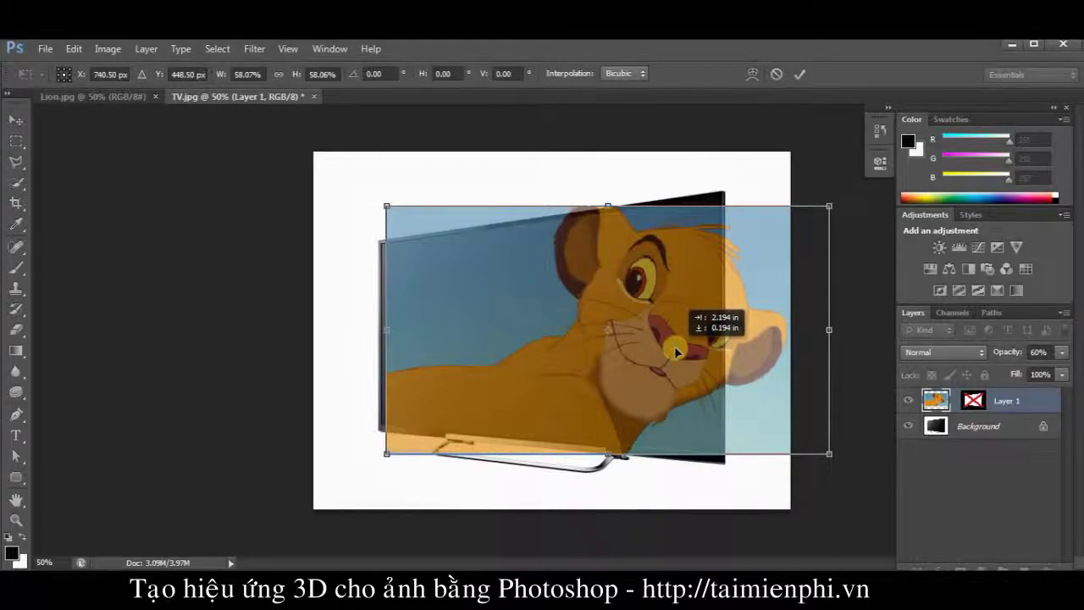
pyautogui.moveTo(676, 350); pyautogui.dragTo(670, 349)
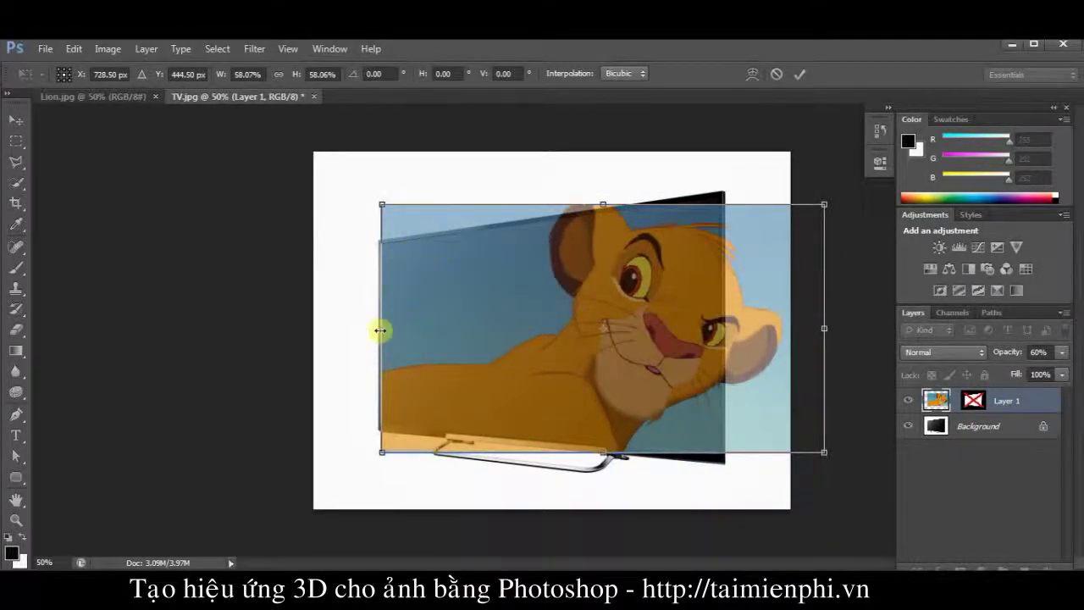
pyautogui.moveTo(380, 330)
pyautogui.mouseDown()
pyautogui.moveTo(362, 329)
pyautogui.moveTo(376, 330)
pyautogui.mouseUp()
pyautogui.moveTo(592, 452); pyautogui.dragTo(593, 472)
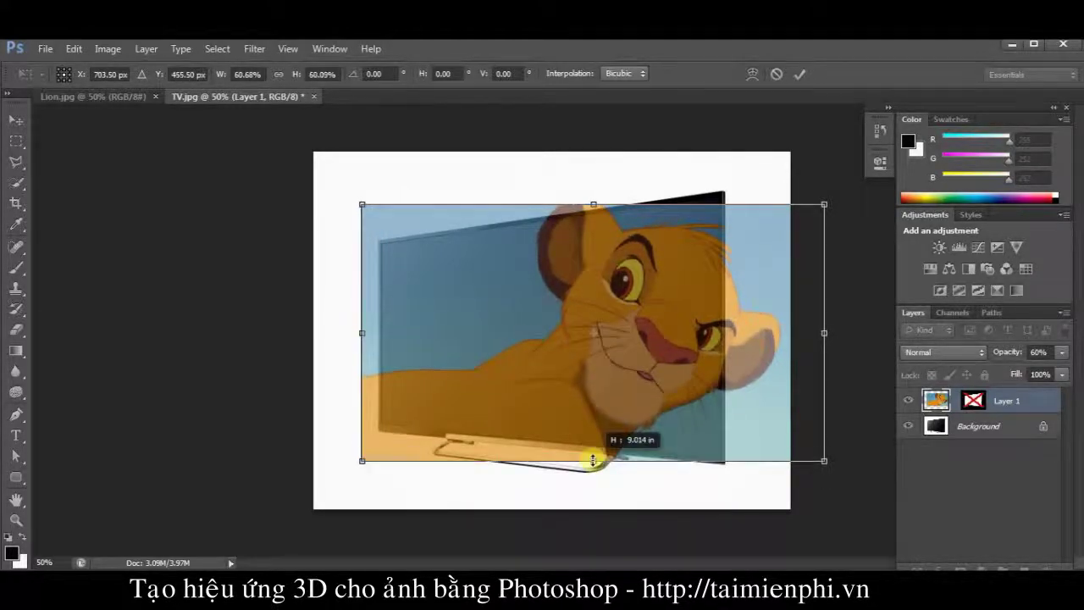
pyautogui.moveTo(597, 356); pyautogui.dragTo(599, 345)
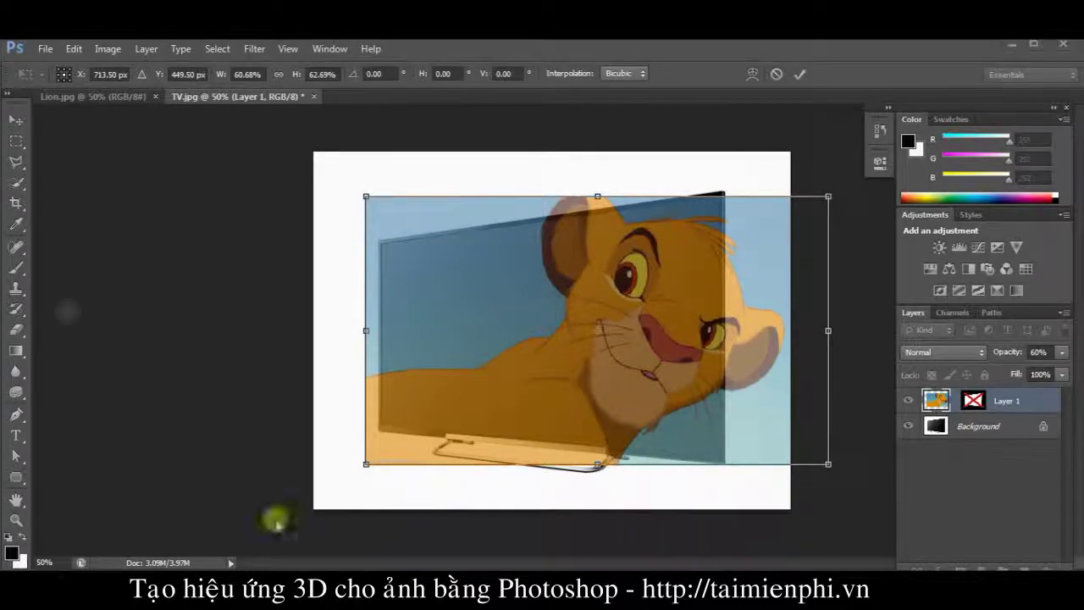
# Step: Apply the transform and trace a Polygonal Lasso outline along the TV screen and lion's face
pyautogui.click(19, 164)
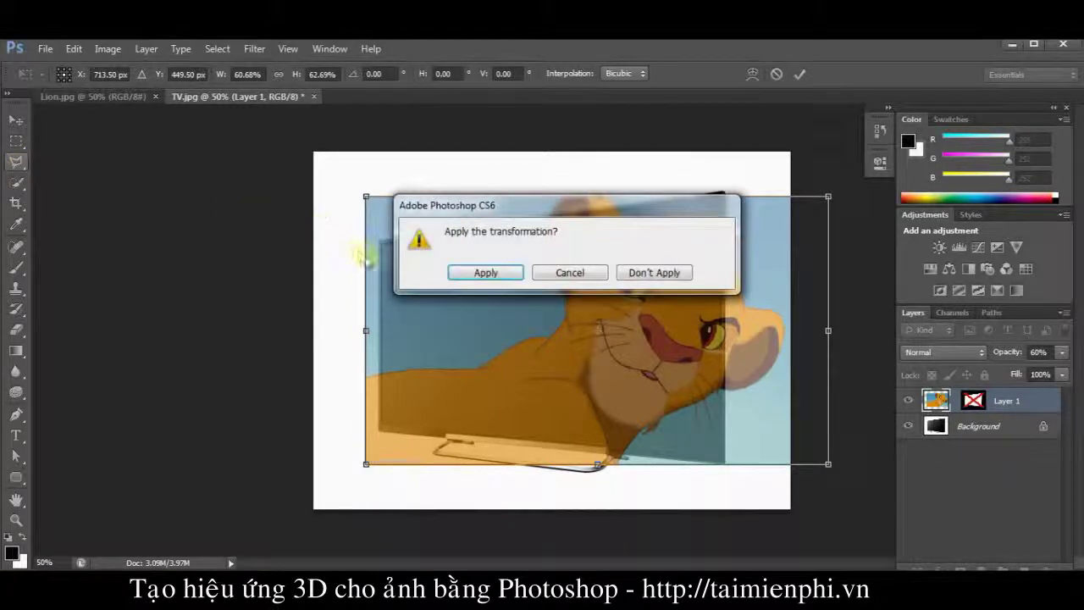
pyautogui.click(488, 274)
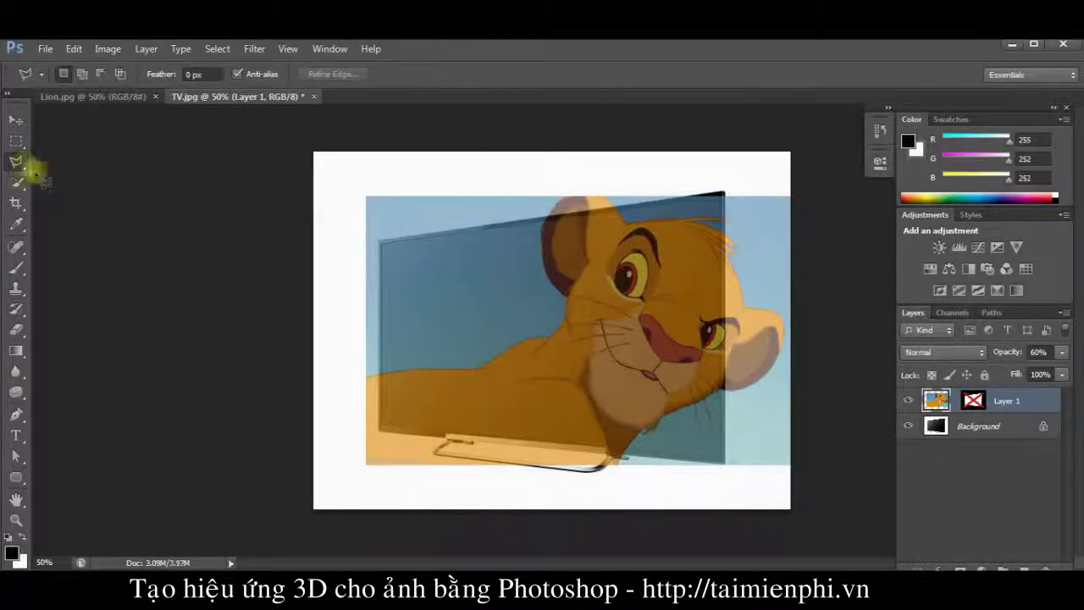
pyautogui.rightClick(23, 166)
pyautogui.click(56, 174)
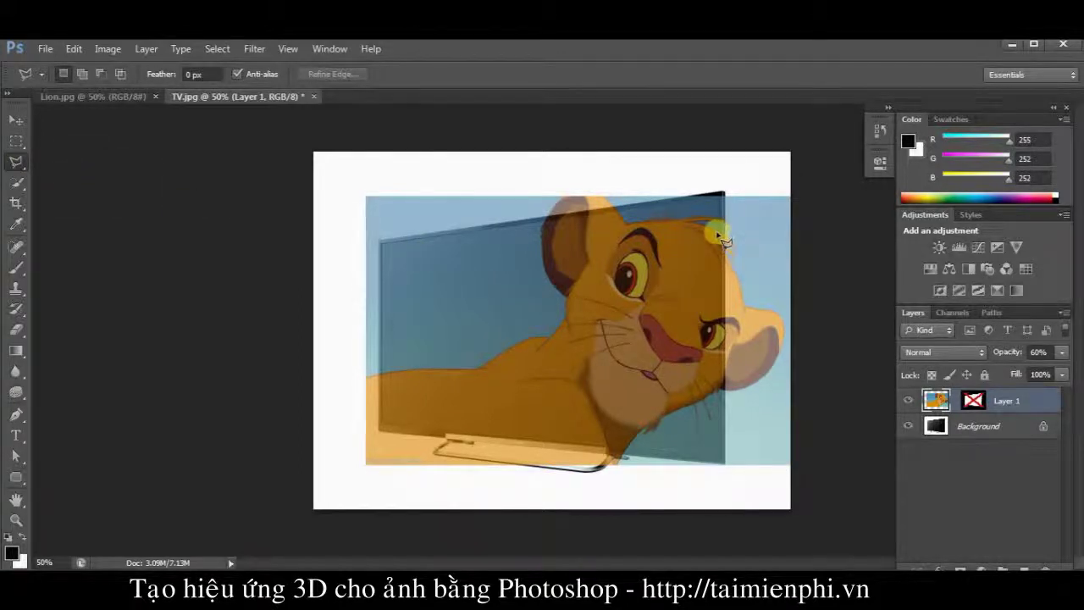
pyautogui.click(718, 222)
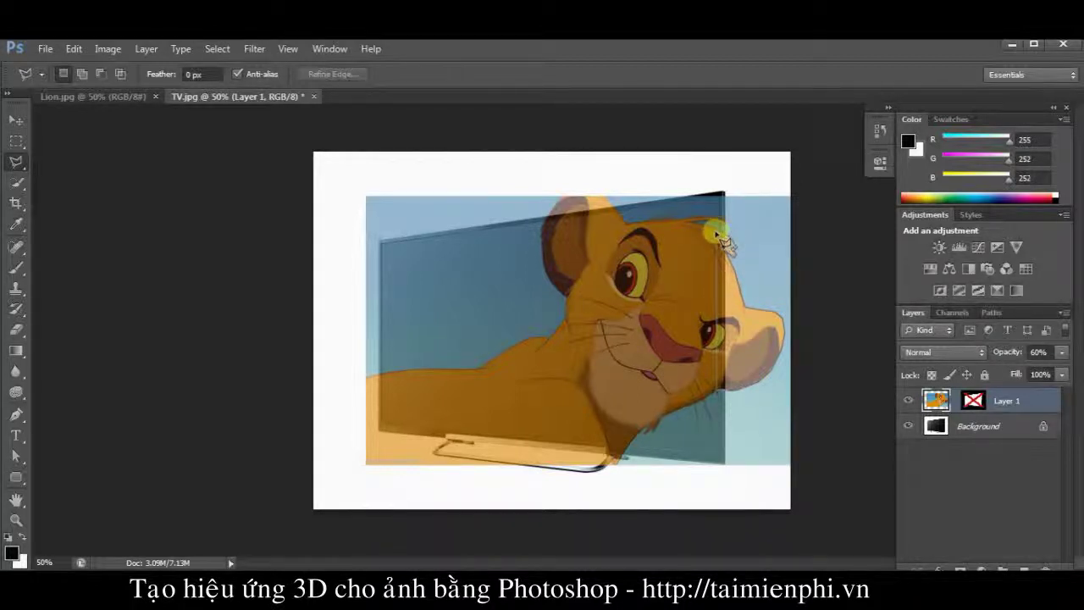
pyautogui.click(715, 233)
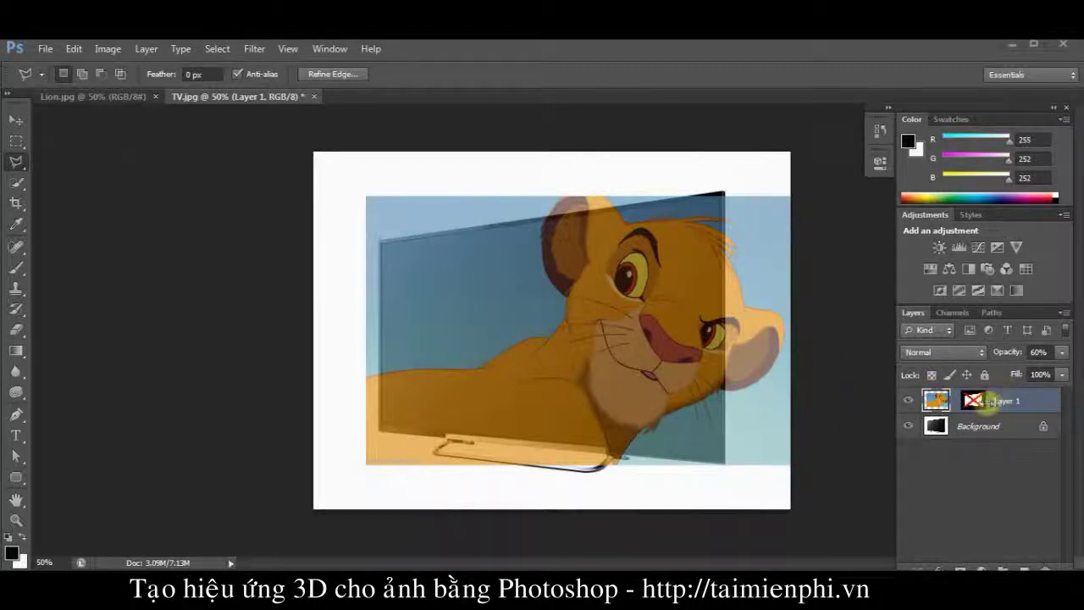
# Step: Re-enable Layer 1's mask to hide the lion outside the screen and restore 100% opacity
pyautogui.keyDown('ctrl'); pyautogui.click(981, 405); pyautogui.keyUp('ctrl')
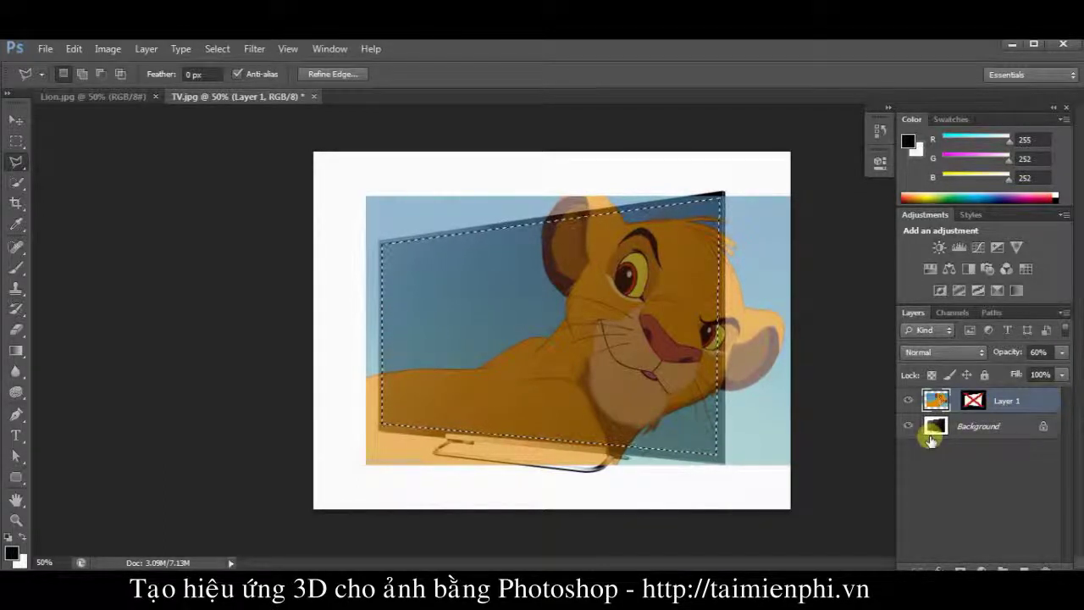
pyautogui.hotkey('ctrl', 'd')
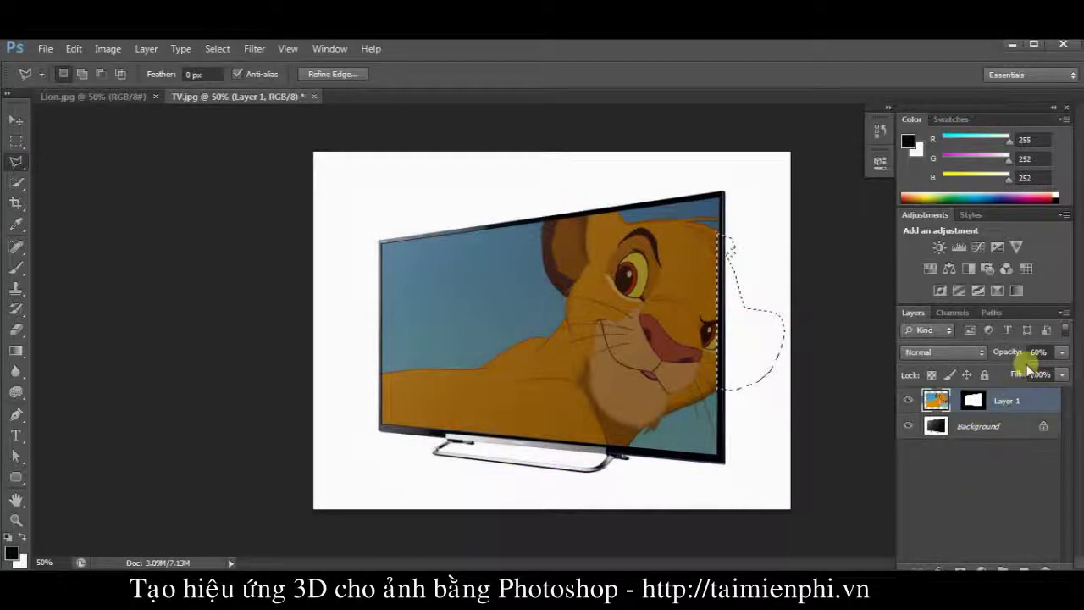
pyautogui.click(1045, 352)
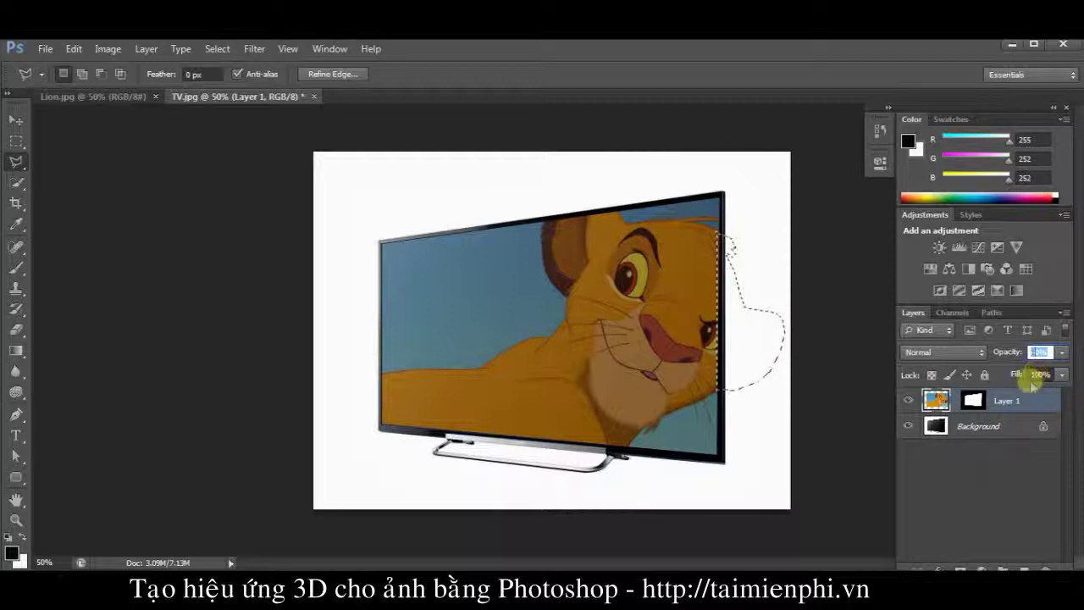
pyautogui.write('100')
pyautogui.press('Return')
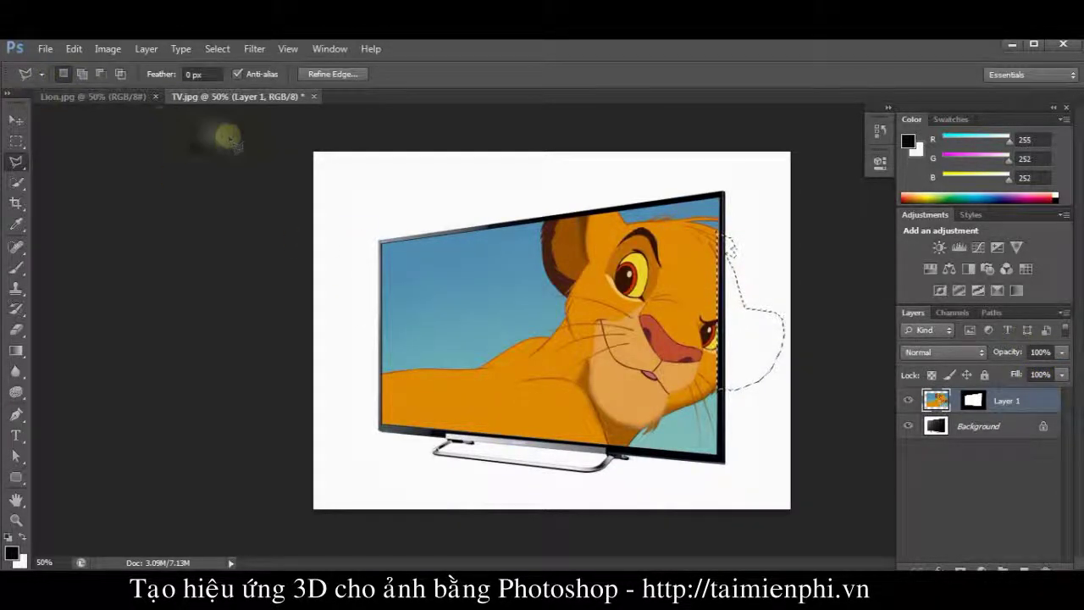
# Step: Fill the head selection on Layer 1's mask with White using Edit > Fill
pyautogui.click(75, 49)
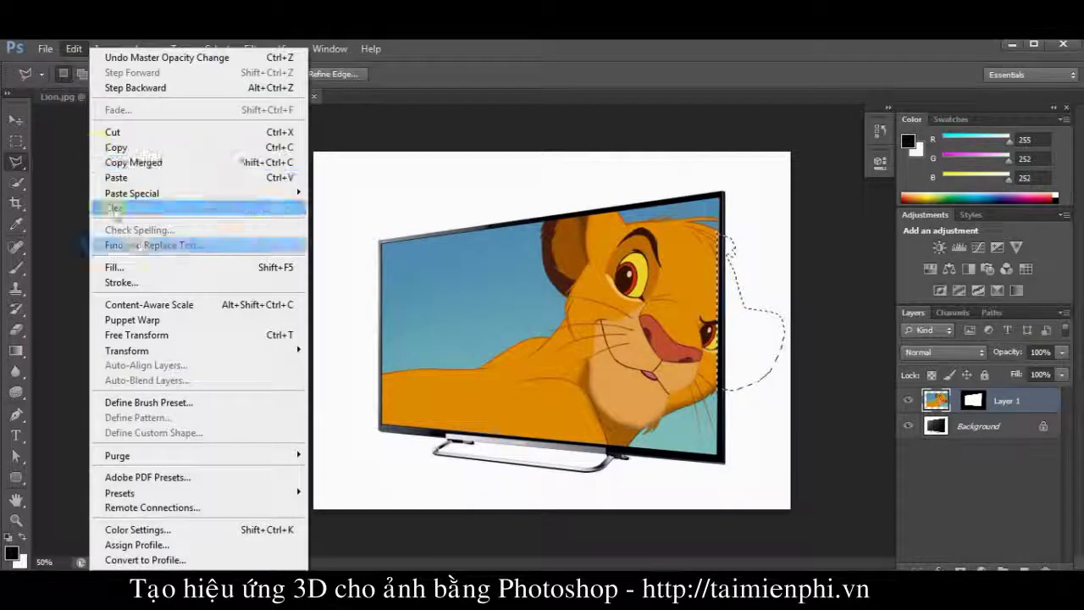
pyautogui.click(826, 286)
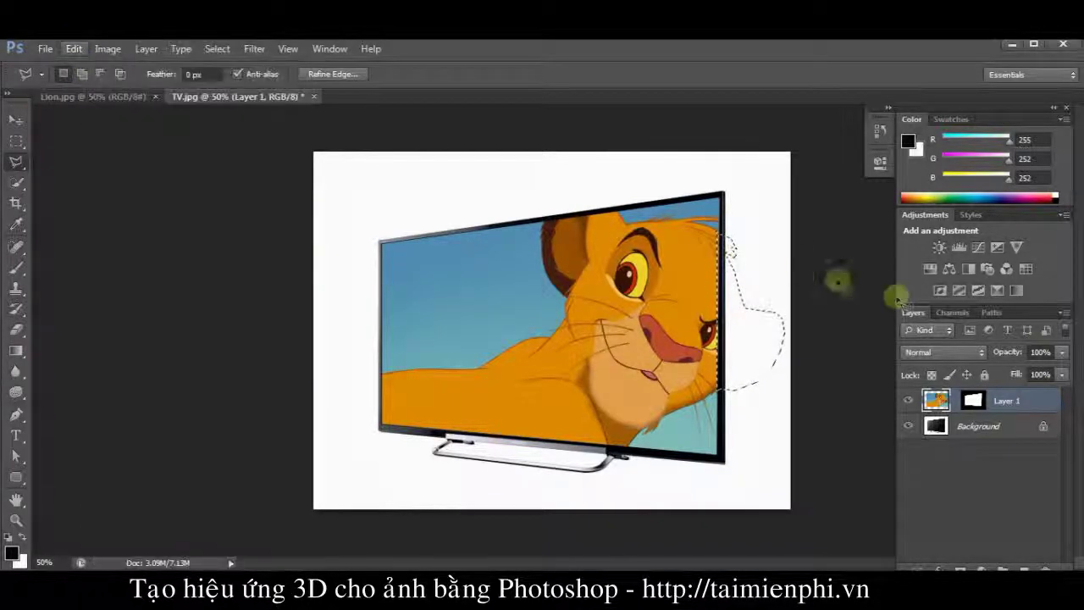
pyautogui.click(972, 400)
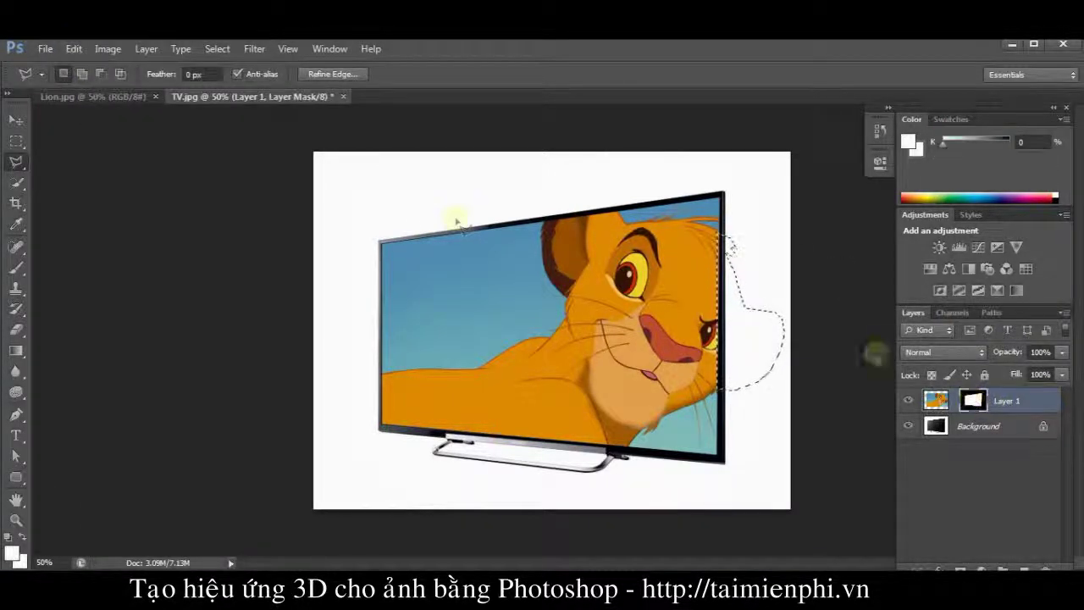
pyautogui.click(75, 48)
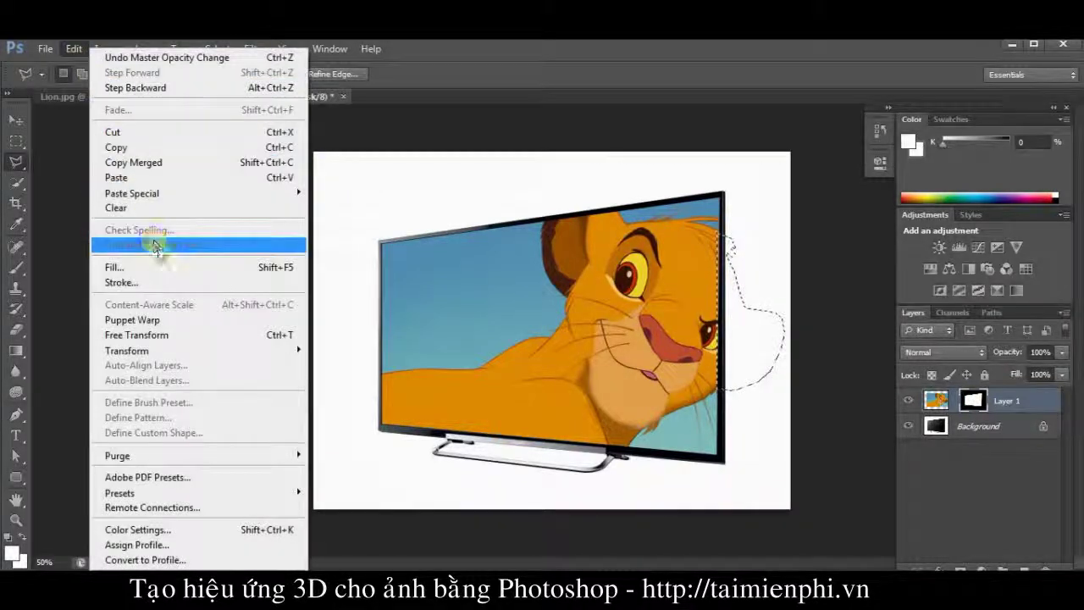
pyautogui.click(176, 266)
pyautogui.click(572, 213)
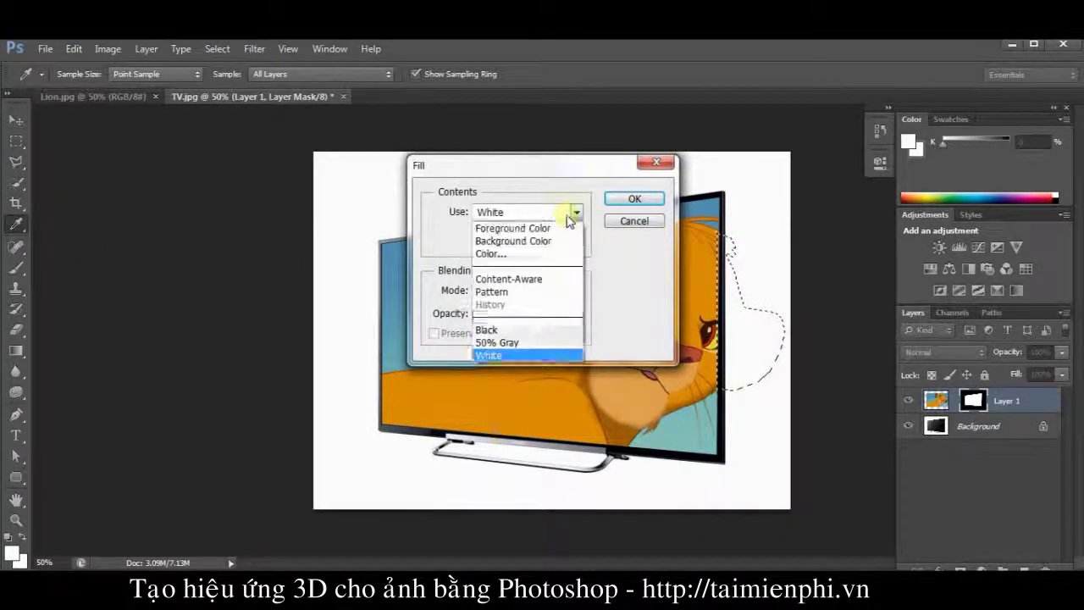
pyautogui.click(525, 356)
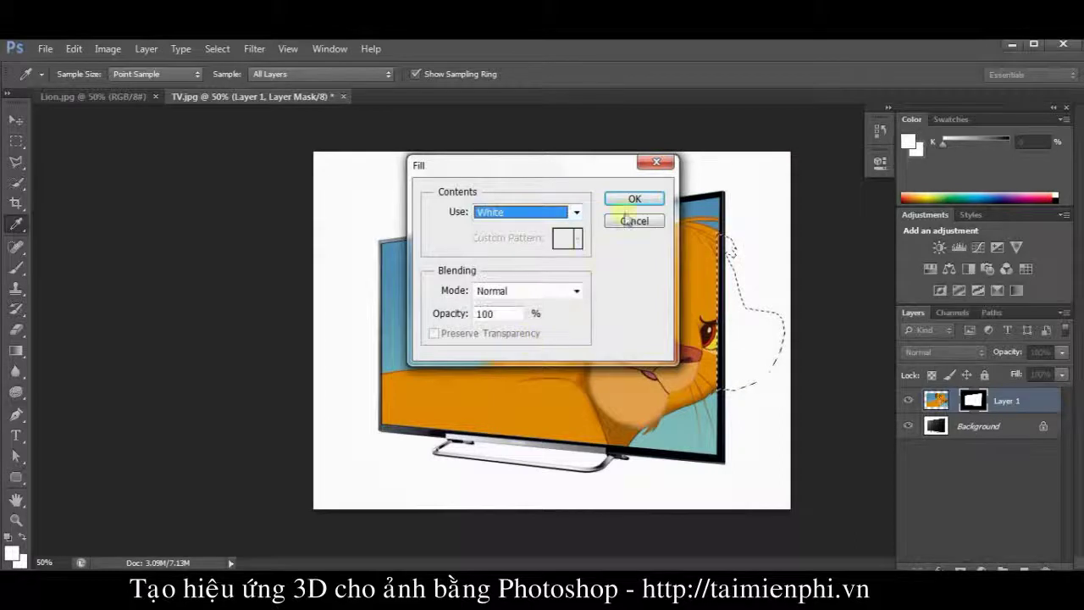
pyautogui.click(634, 198)
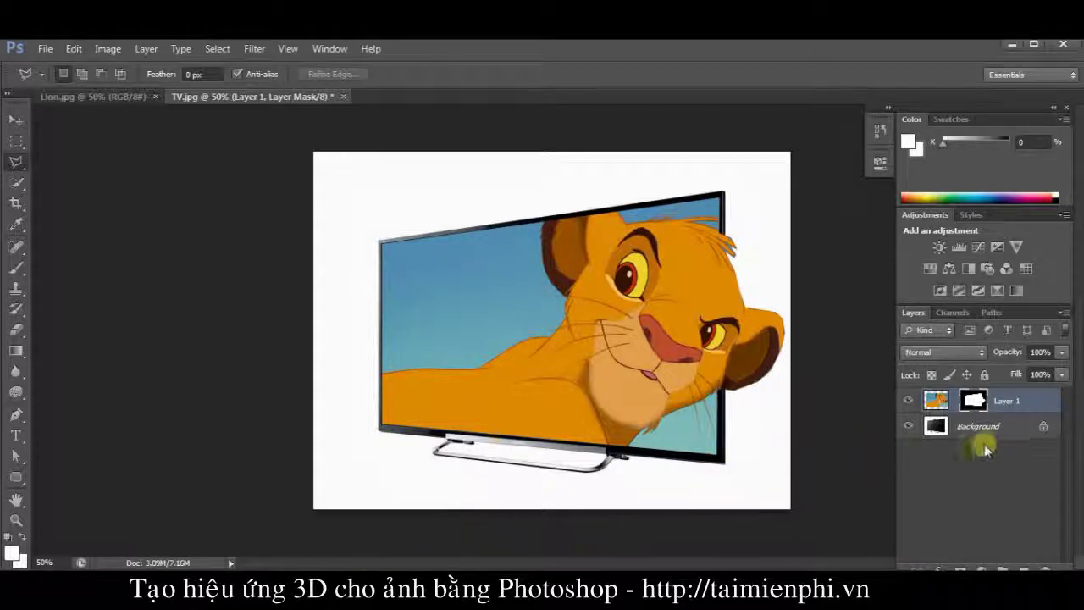
# Step: Select Layer 1 and Background together and merge them into one Background layer
pyautogui.click(16, 120)
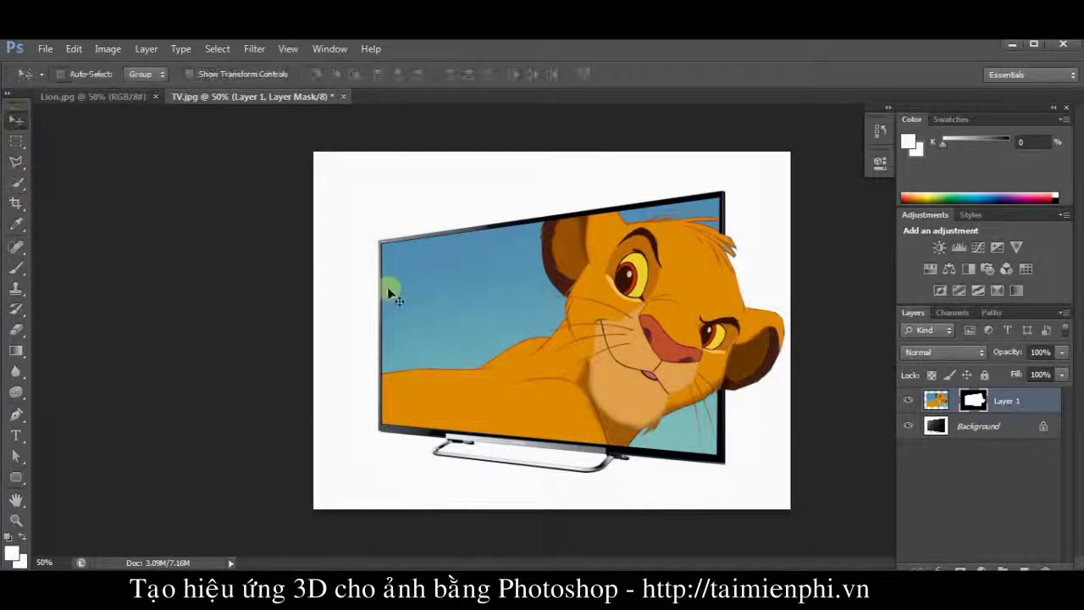
pyautogui.click(1013, 404)
pyautogui.keyDown('ctrl'); pyautogui.click(1000, 428); pyautogui.keyUp('ctrl')
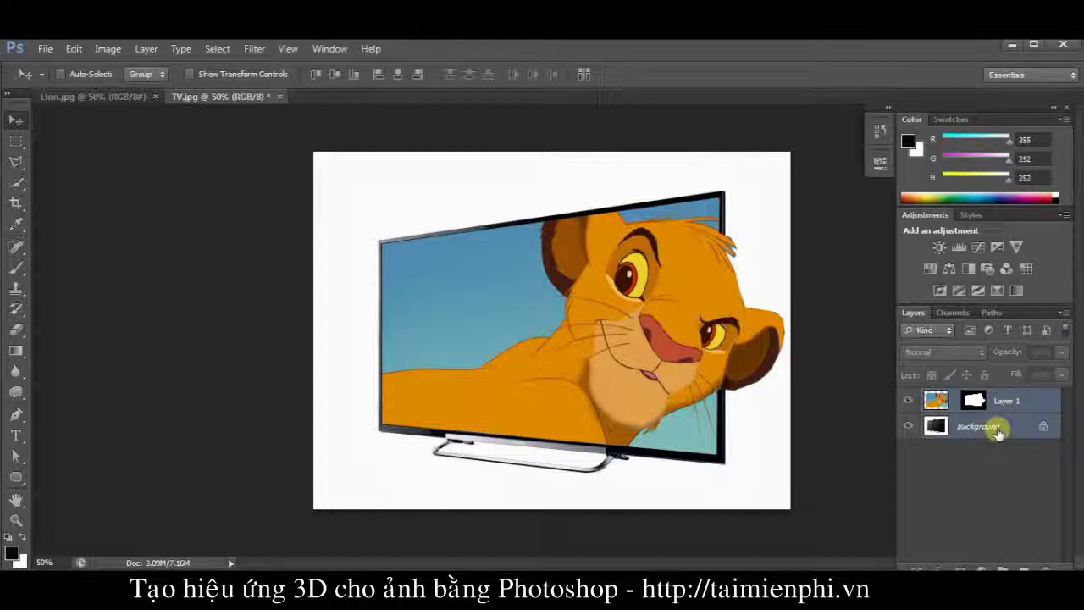
pyautogui.rightClick(993, 428)
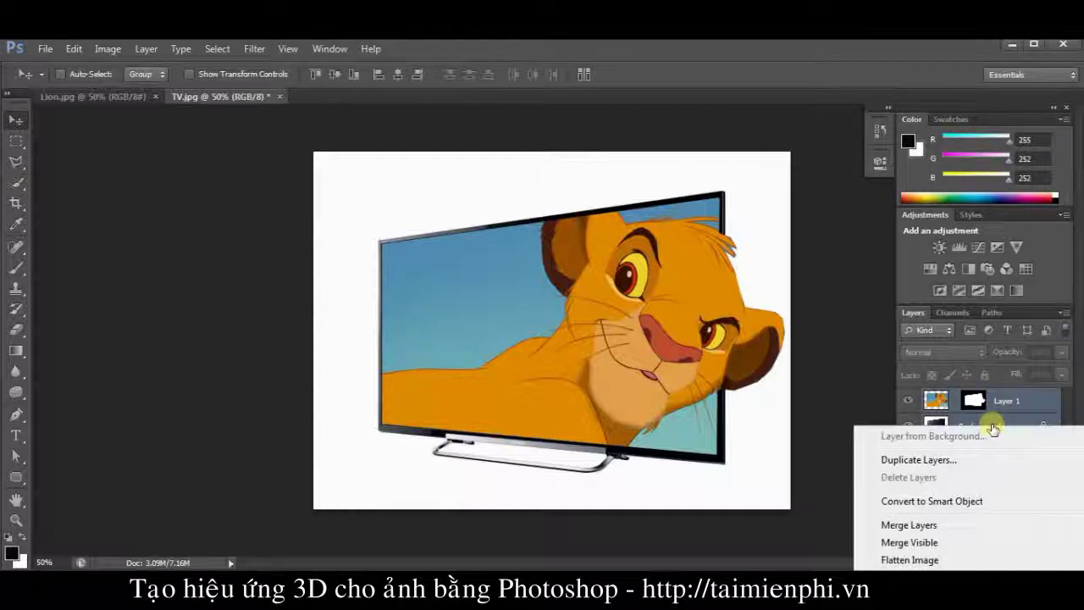
pyautogui.click(909, 525)
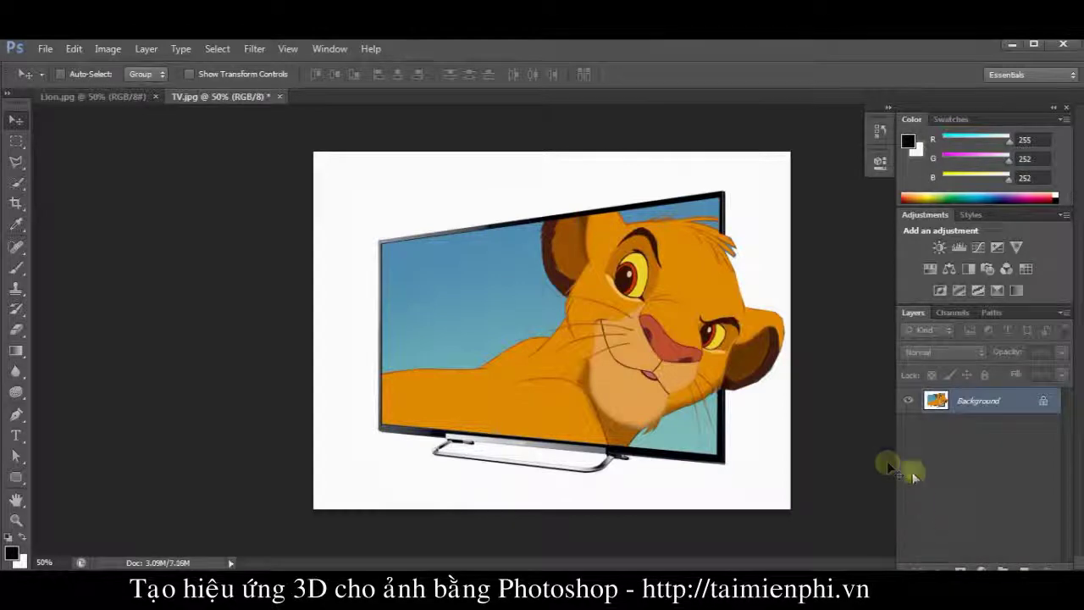